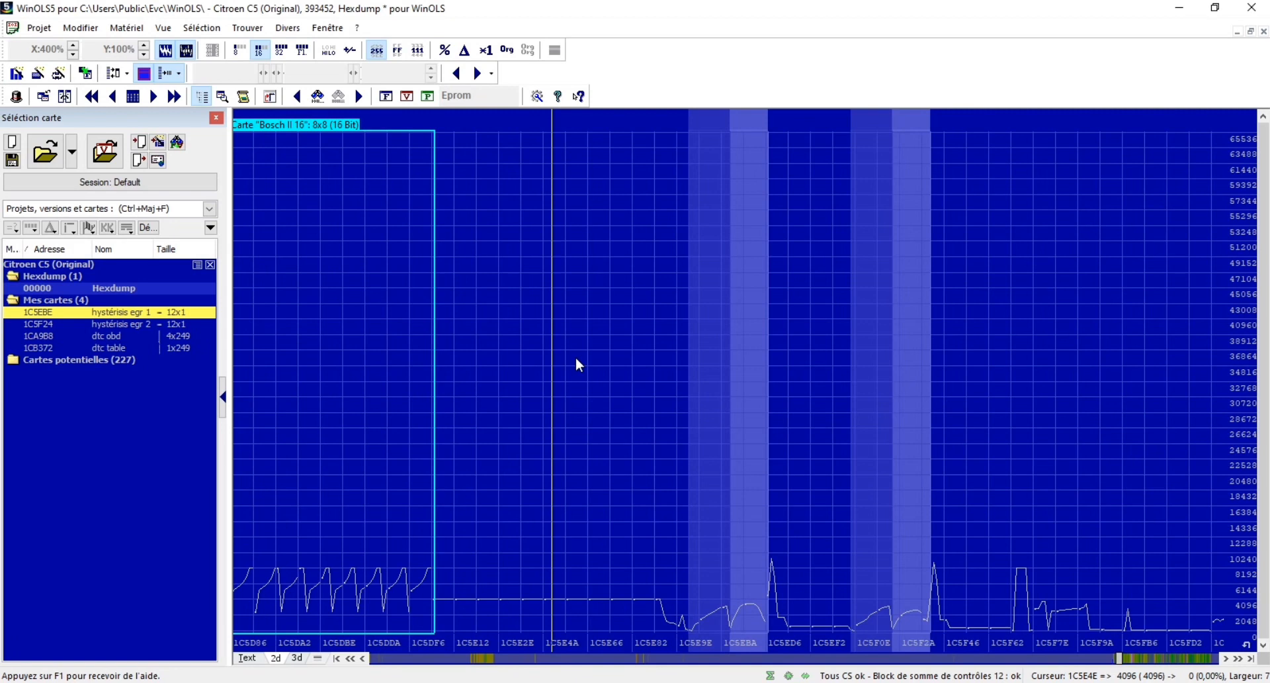
Step: Show the hexdump as text, with its data interpreted as 8-bit hexadecimal values
{"action": "left_click", "coordinate": [246, 658]}
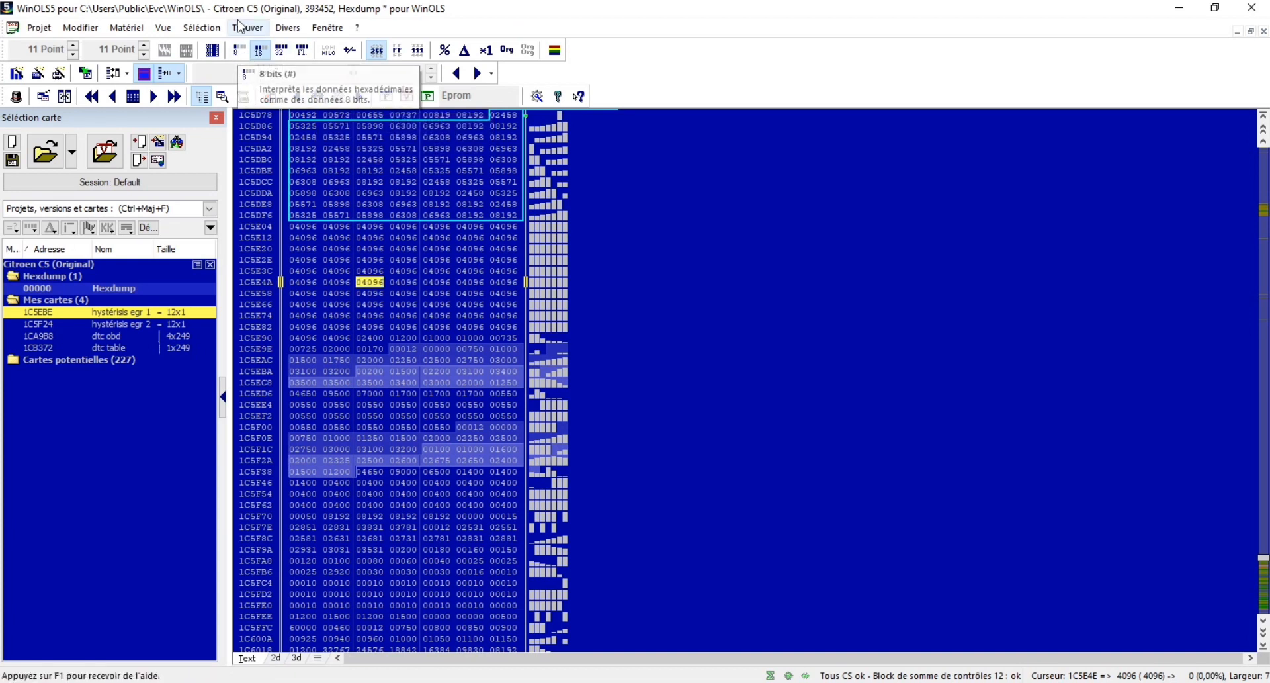
{"action": "left_click", "coordinate": [240, 51]}
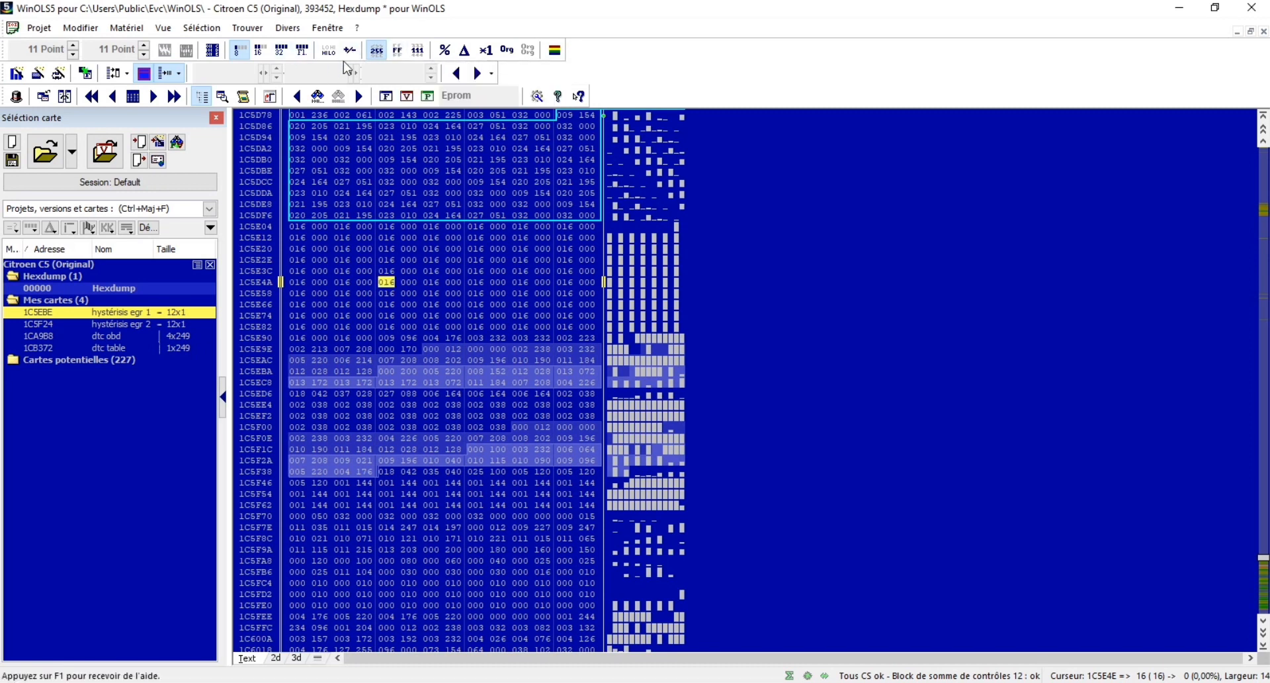
{"action": "left_click", "coordinate": [398, 50]}
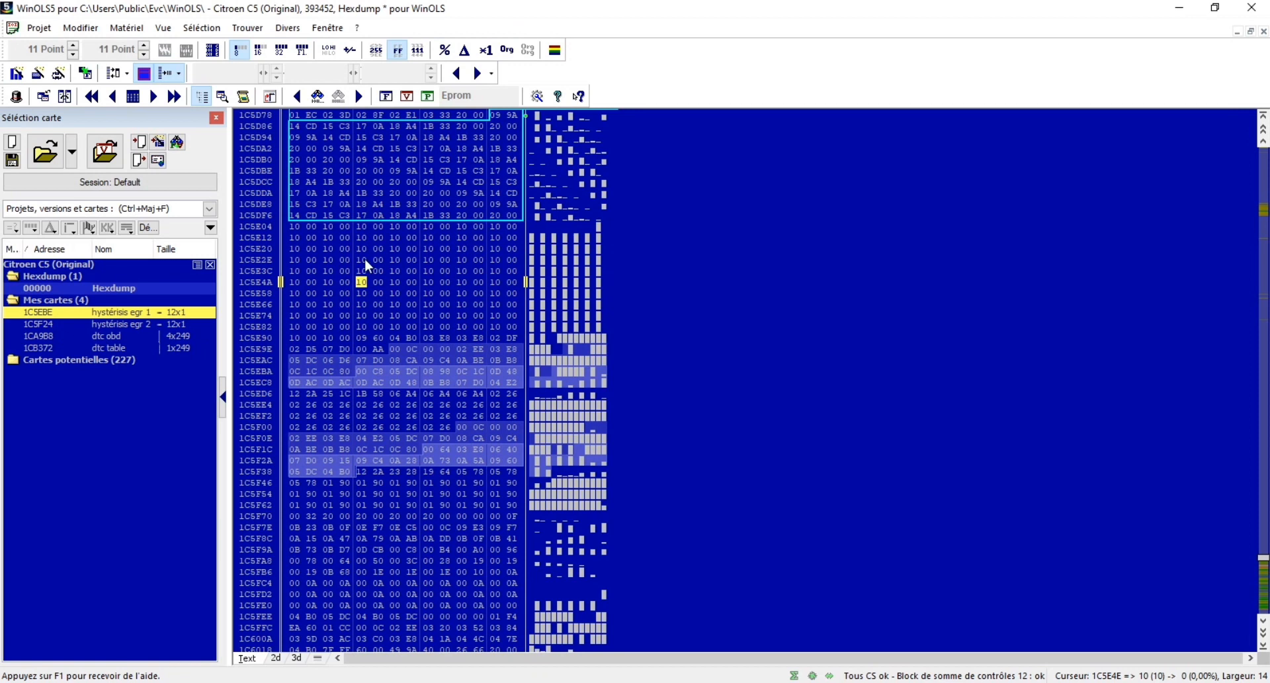
{"action": "left_click", "coordinate": [585, 682]}
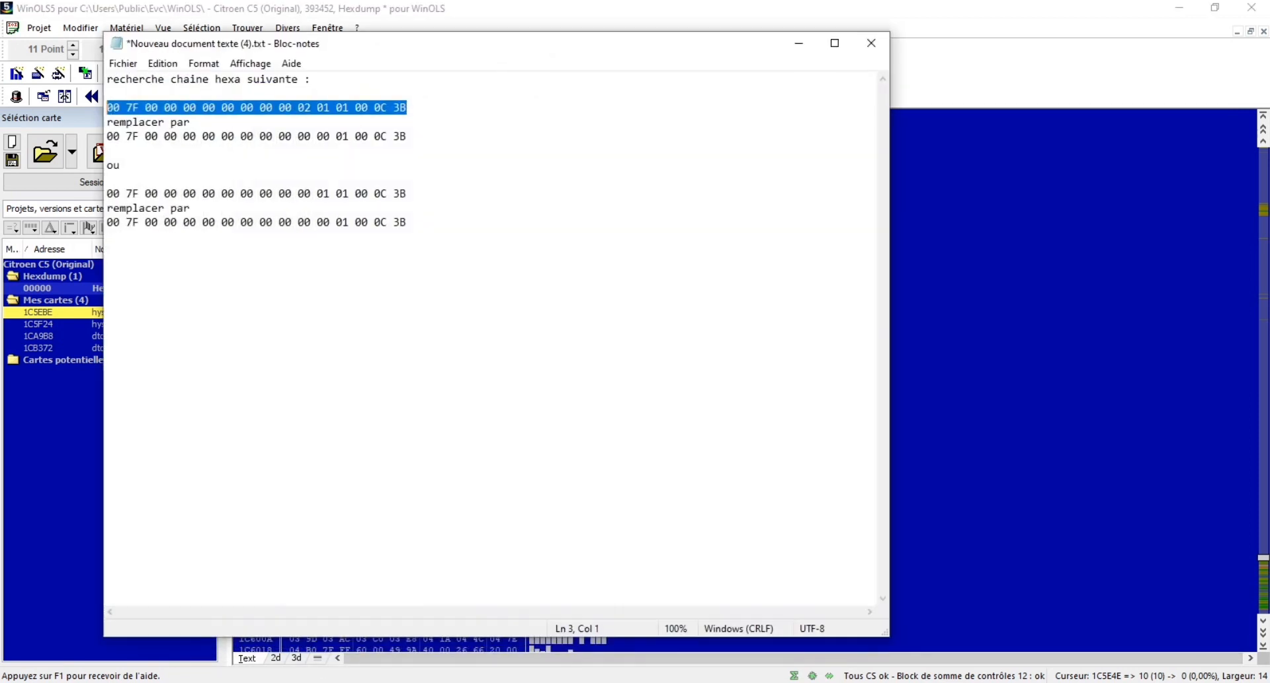
{"action": "left_click", "coordinate": [444, 196]}
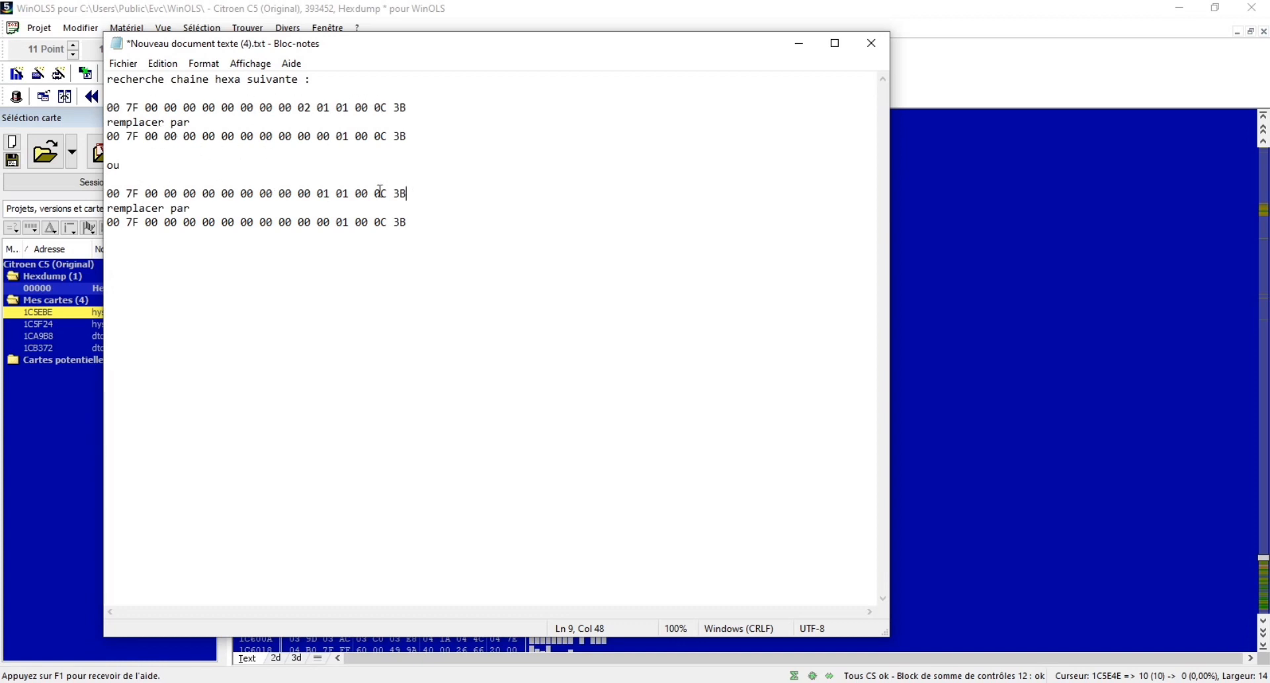
{"action": "left_click_drag", "start_coordinate": [410, 107], "coordinate": [107, 109]}
{"action": "key", "text": "ctrl+c"}
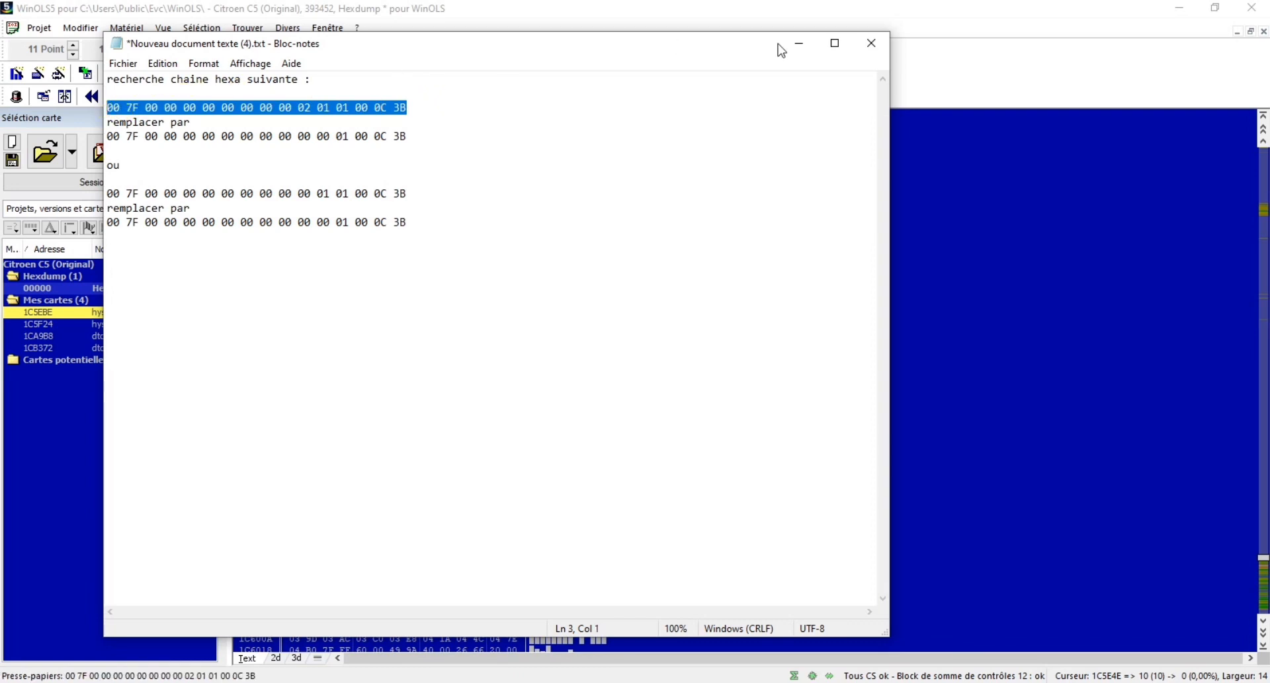
{"action": "left_click", "coordinate": [799, 48]}
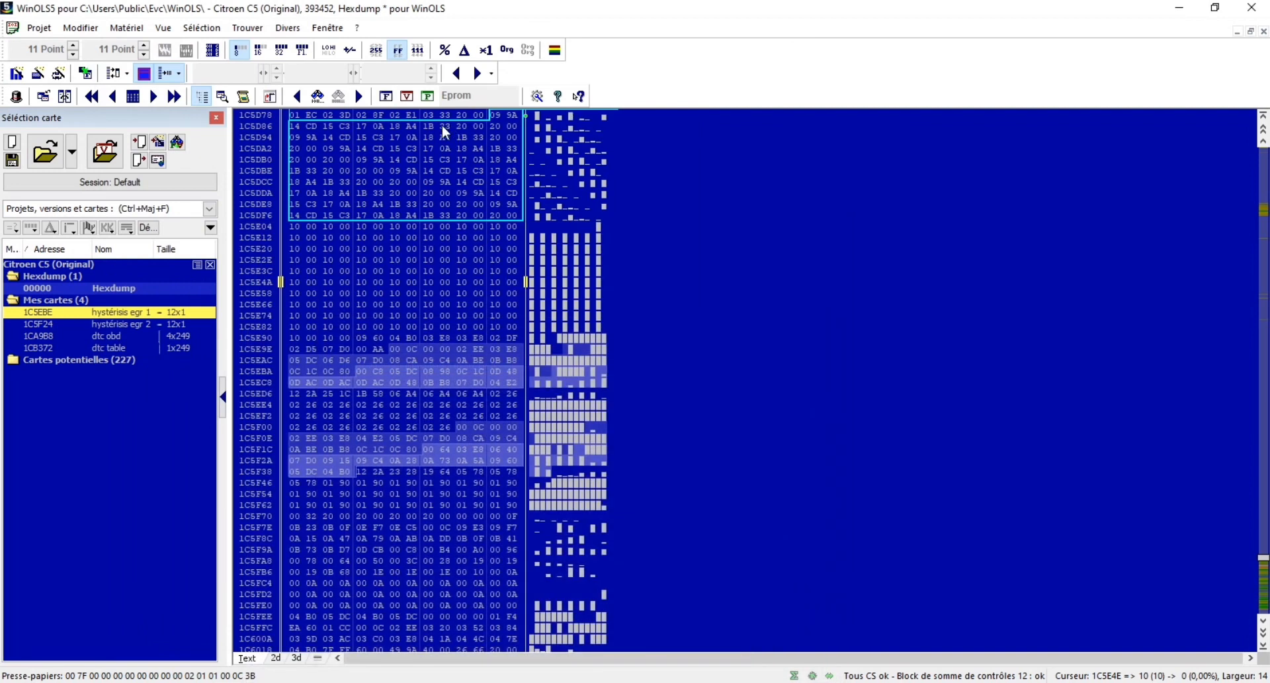
Step: Search the hexdump for the copied hexadecimal string and go to its occurrence
{"action": "left_click", "coordinate": [318, 97]}
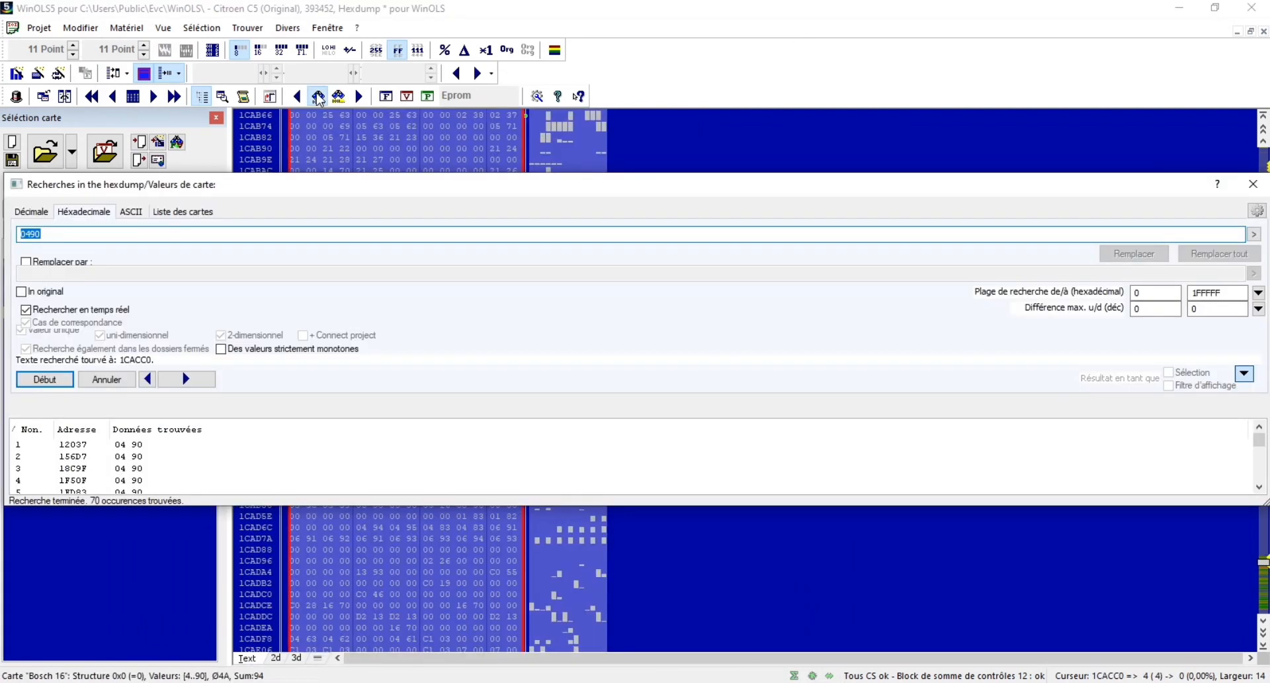
{"action": "key", "text": "ctrl+v"}
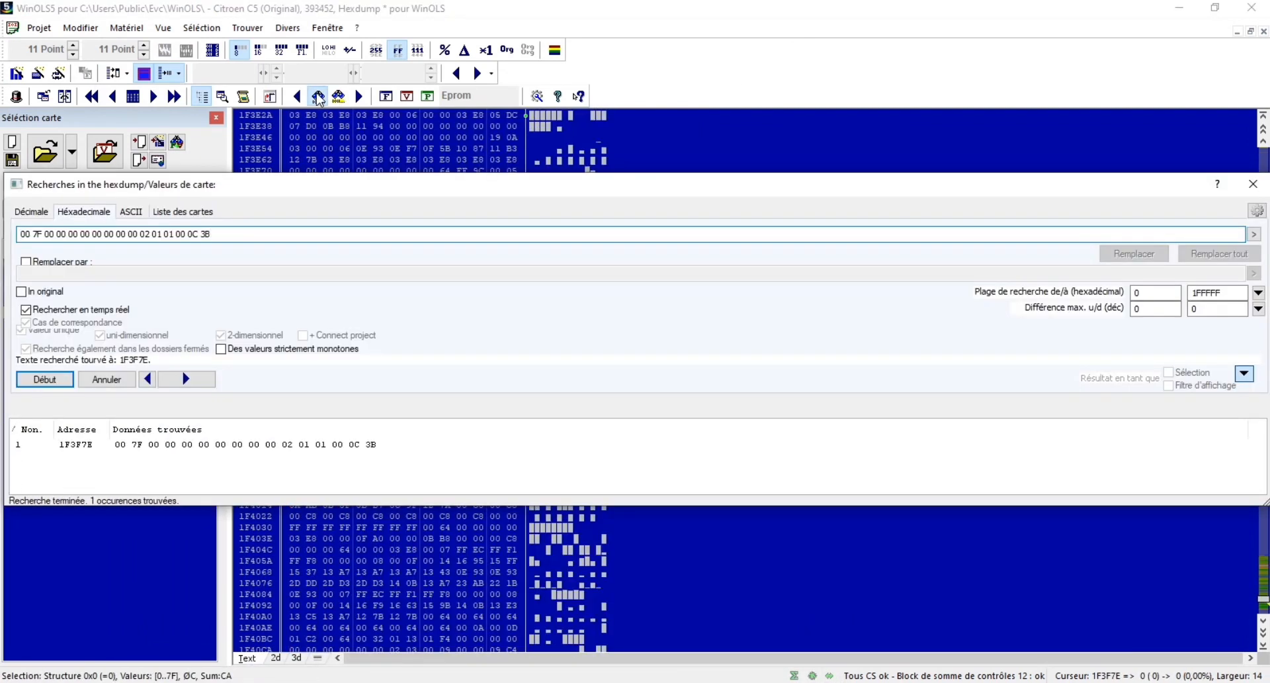
{"action": "left_click", "coordinate": [258, 444]}
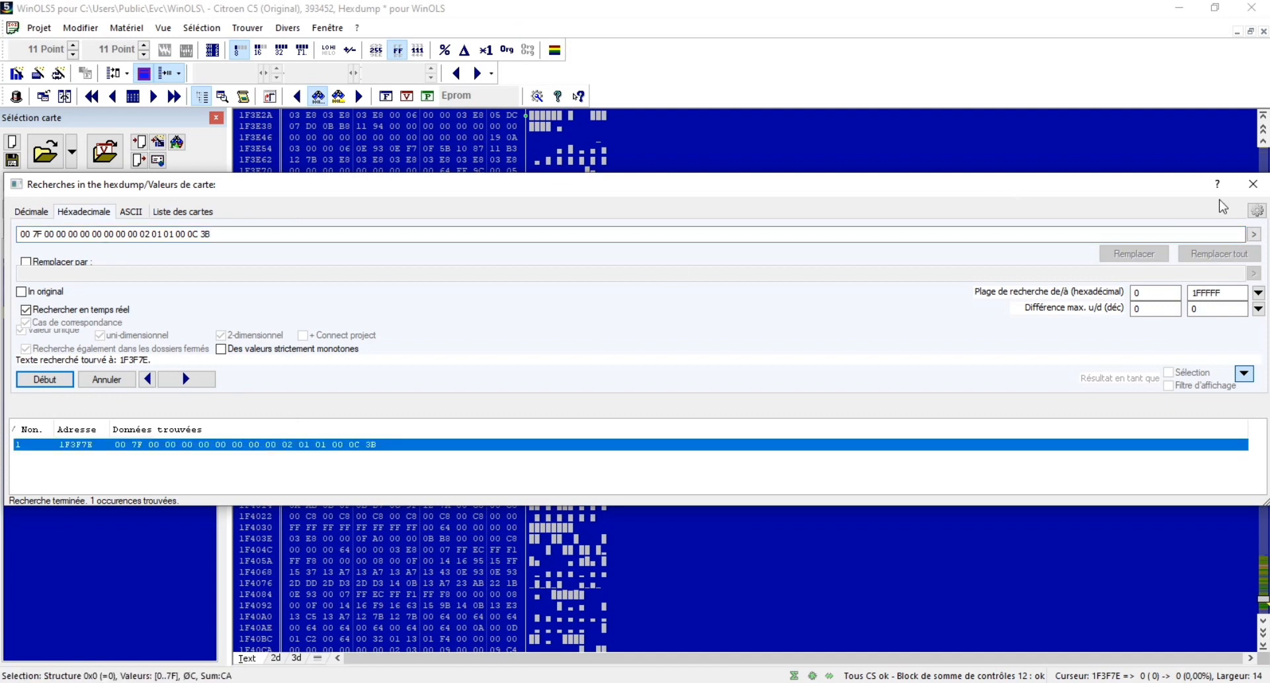
{"action": "left_click", "coordinate": [1259, 188]}
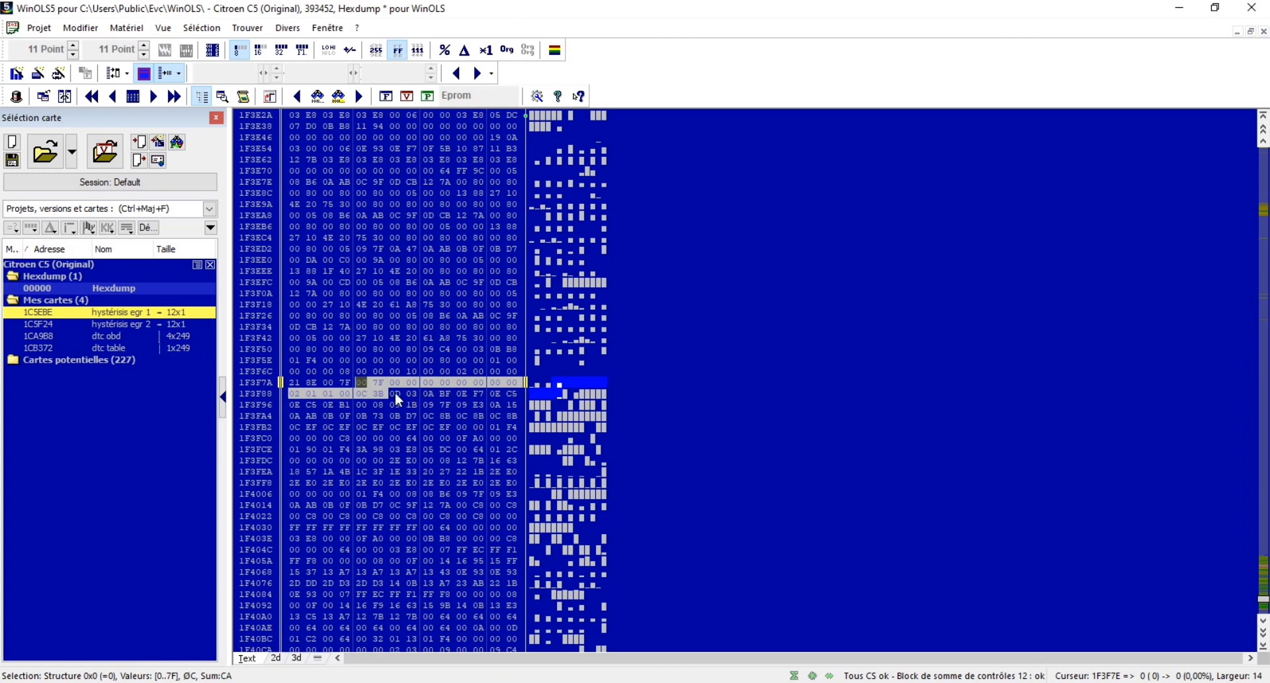
Step: Create a single-value map from the byte at address 1F3F89, right after the 02 byte of the found string
{"action": "key", "text": "ctrl+c"}
{"action": "left_click", "coordinate": [295, 393]}
{"action": "left_click_drag", "start_coordinate": [303, 395], "coordinate": [314, 394]}
{"action": "left_click", "coordinate": [312, 395]}
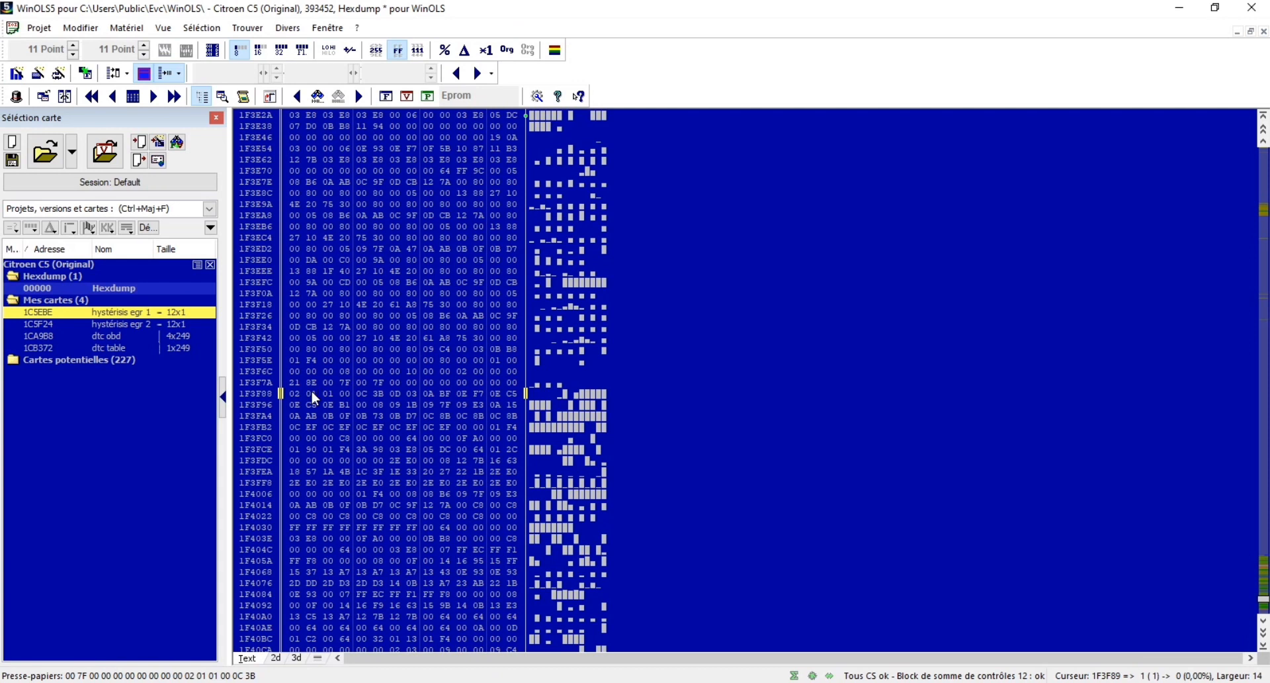
{"action": "key", "text": "k"}
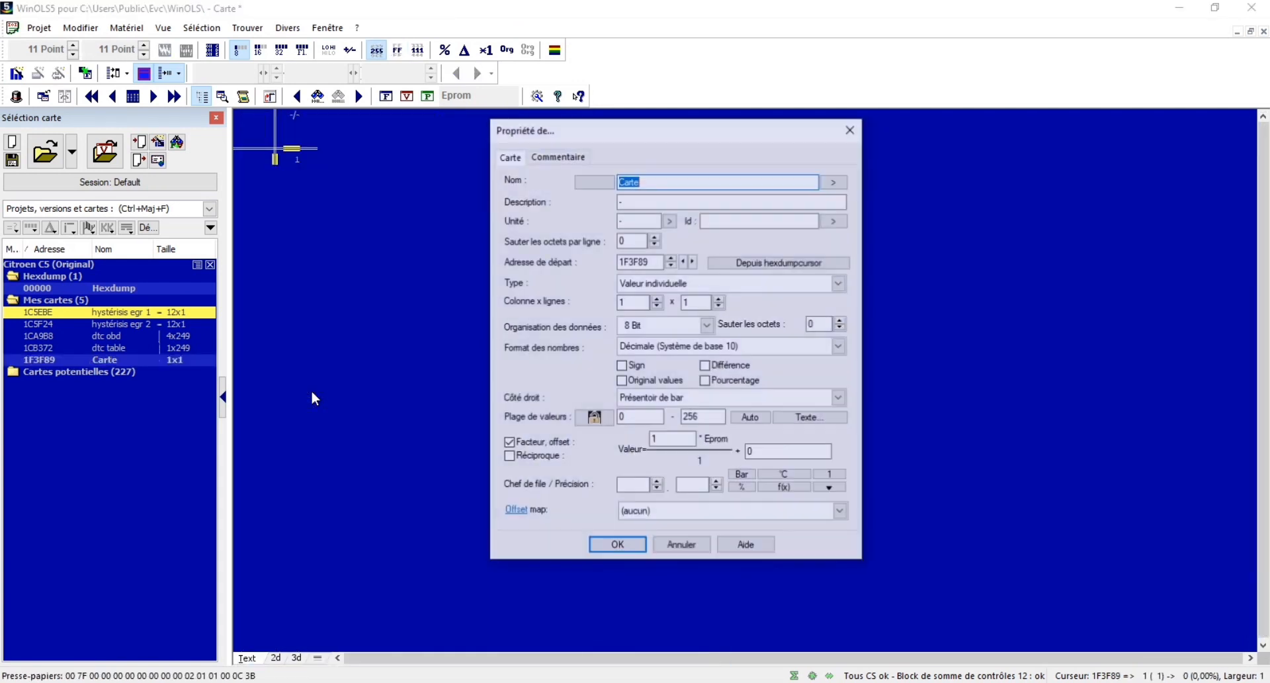
Step: Name the new map "switch to enable particulate filter /switch désactivation dpf" and accept its properties
{"action": "type", "text": "s"}
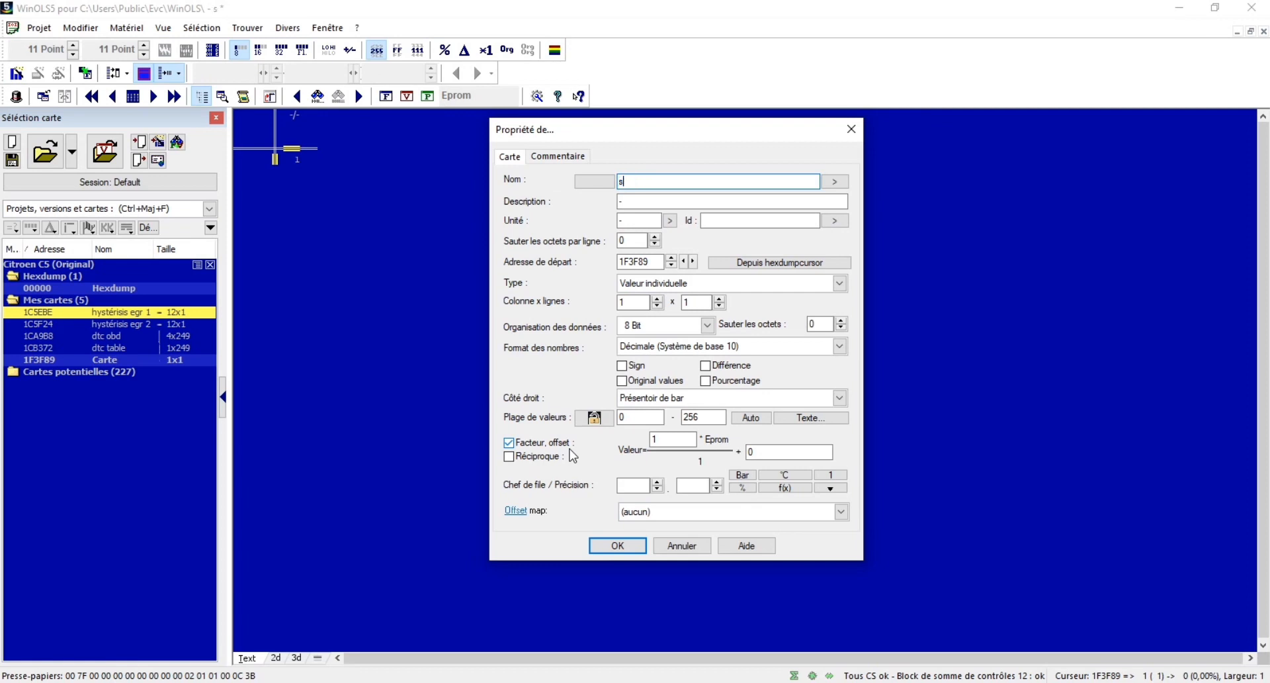
{"action": "type", "text": "witch to enable "}
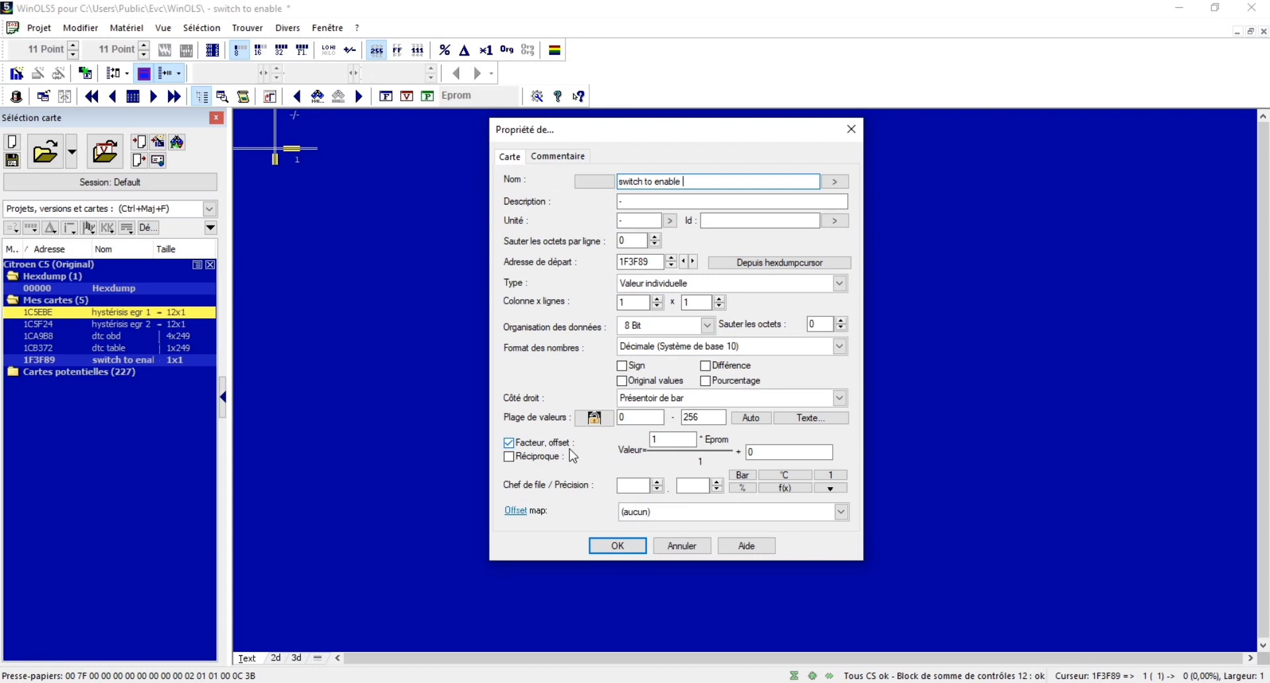
{"action": "type", "text": "particulate filter"}
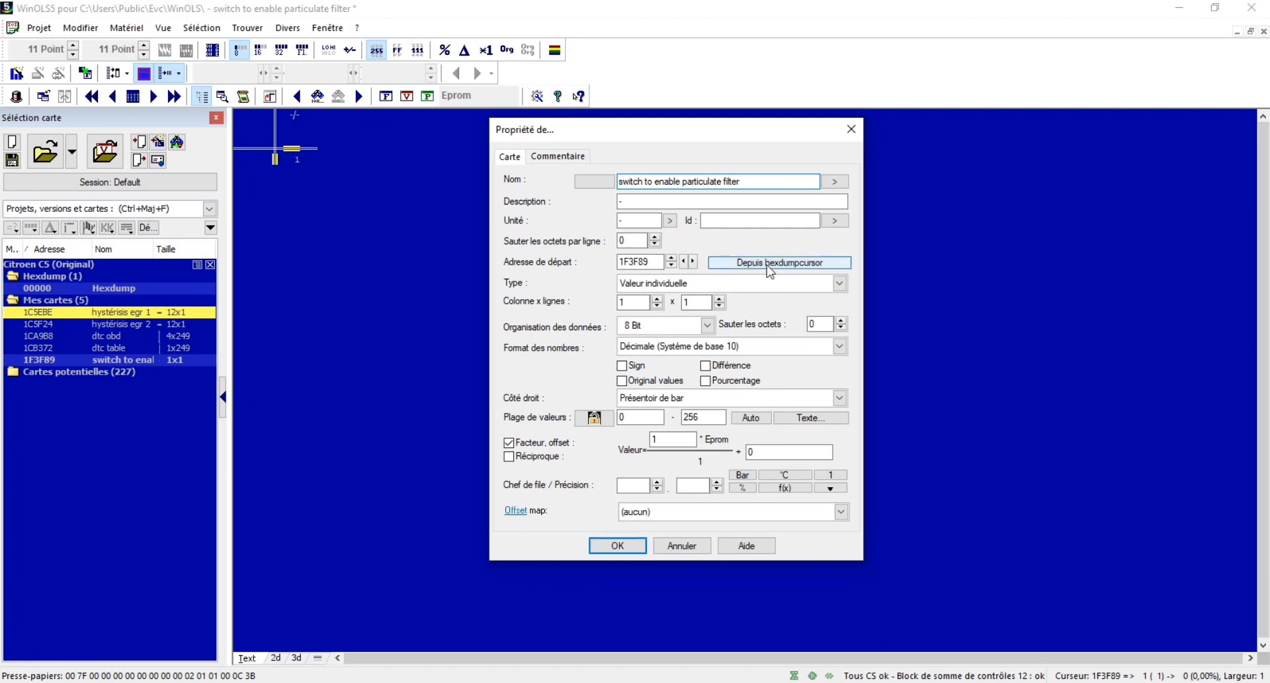
{"action": "type", "text": "/switch désactivation"}
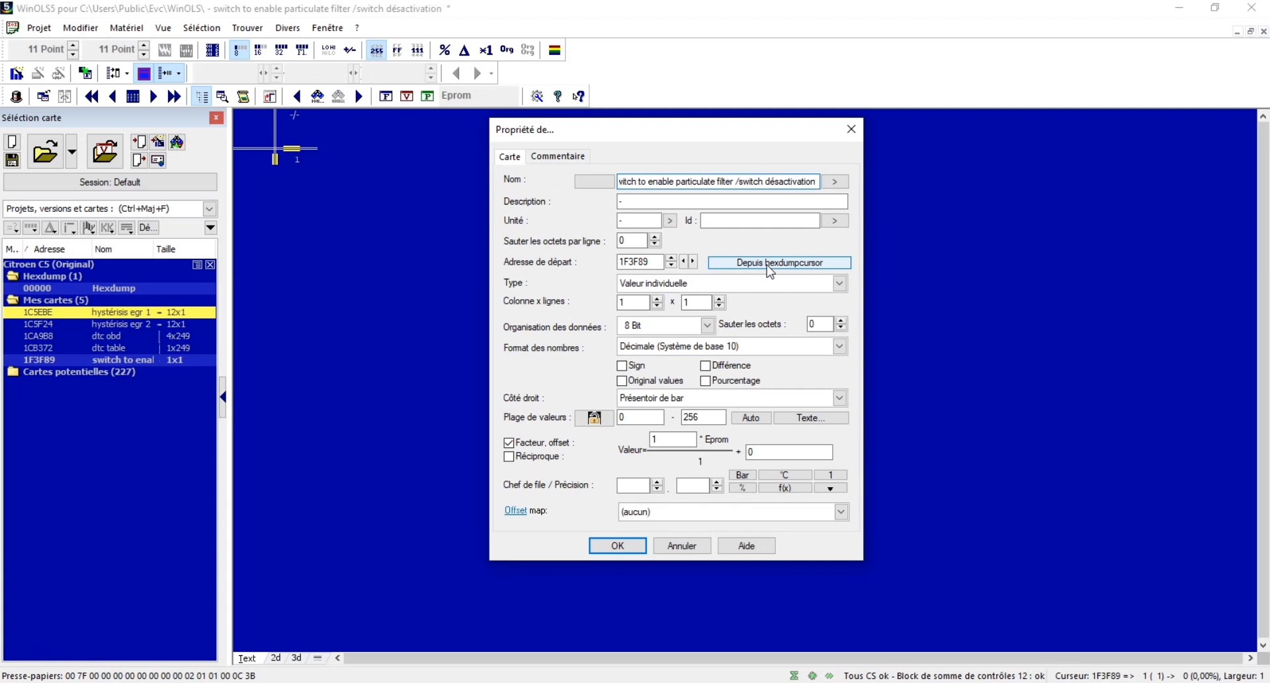
{"action": "type", "text": " dpf"}
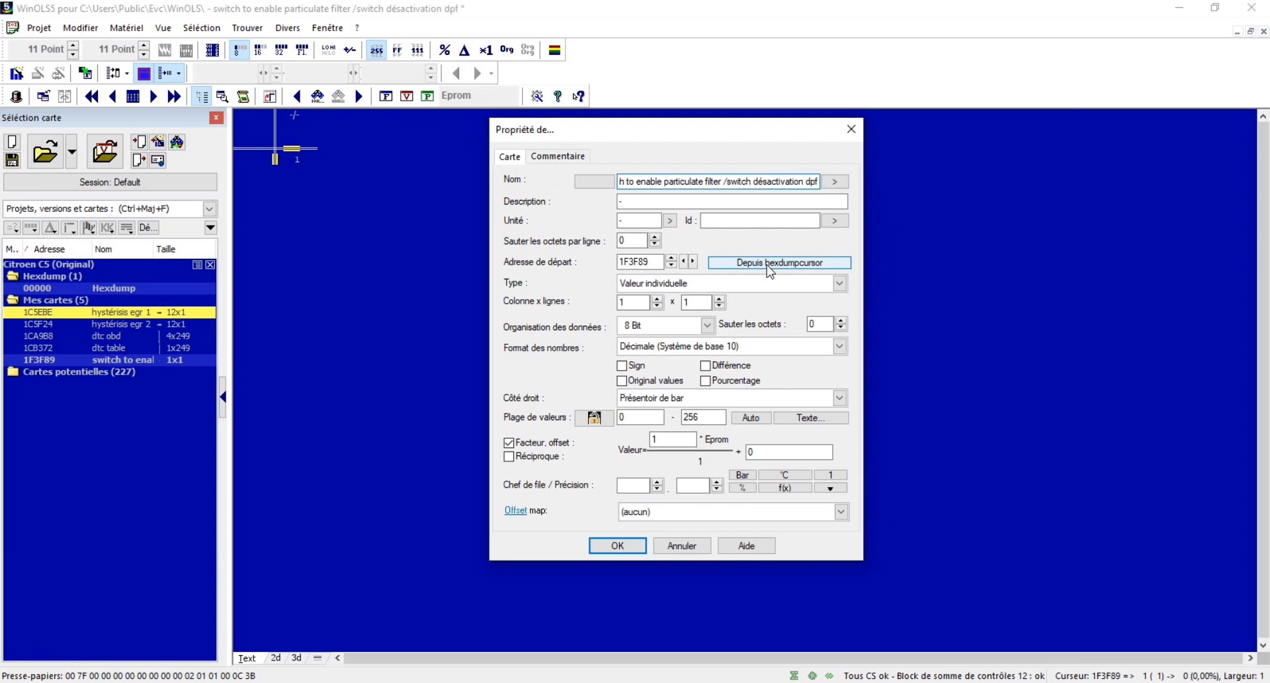
{"action": "left_click", "coordinate": [618, 545]}
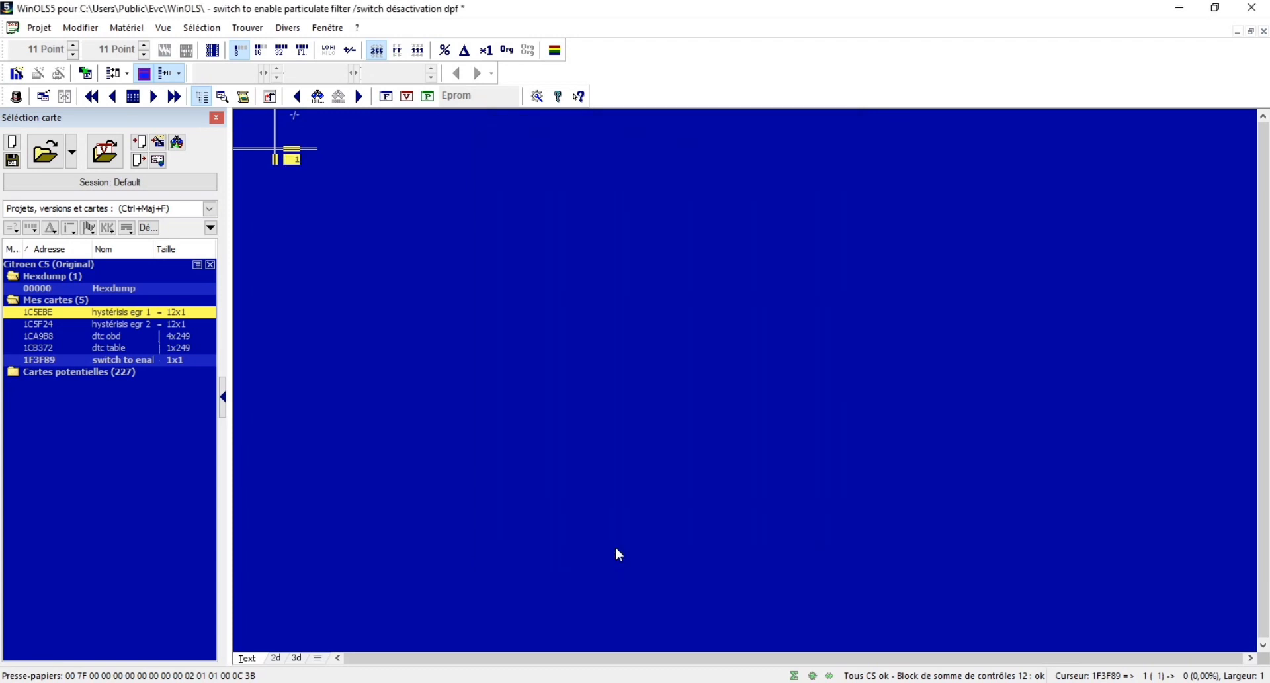
Step: Set the particulate filter switch map's value to 0 and close its window
{"action": "type", "text": "0"}
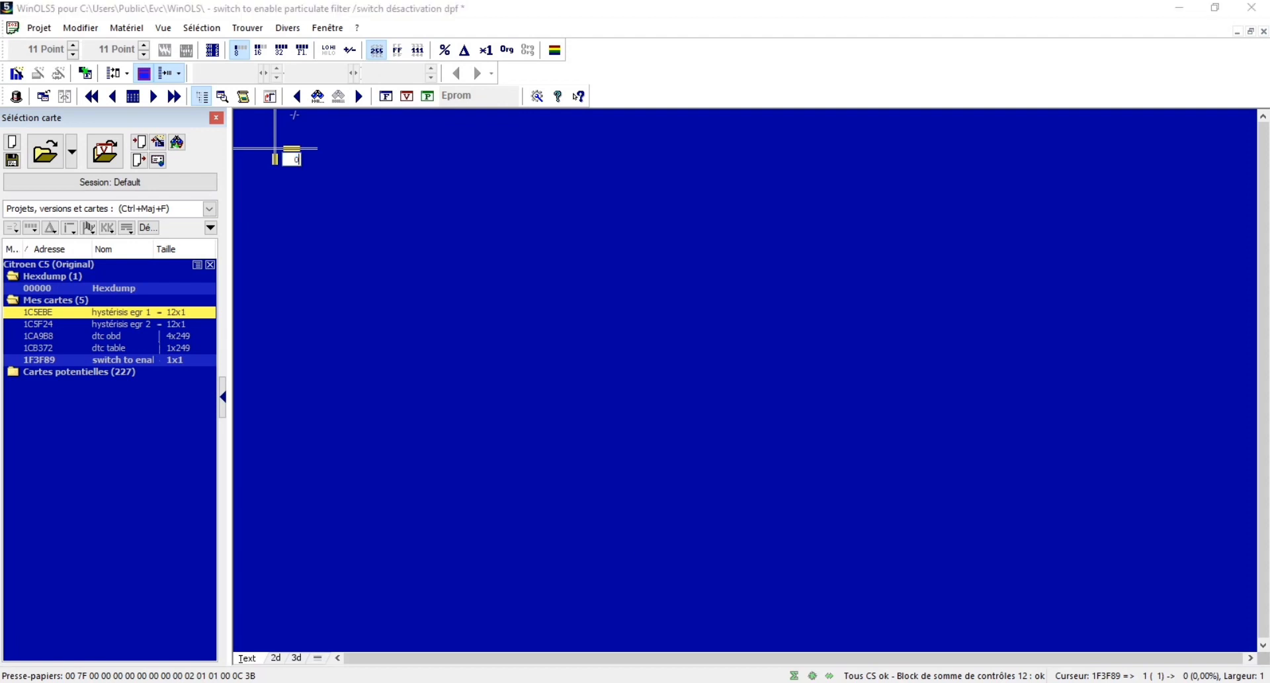
{"action": "key", "text": "Return"}
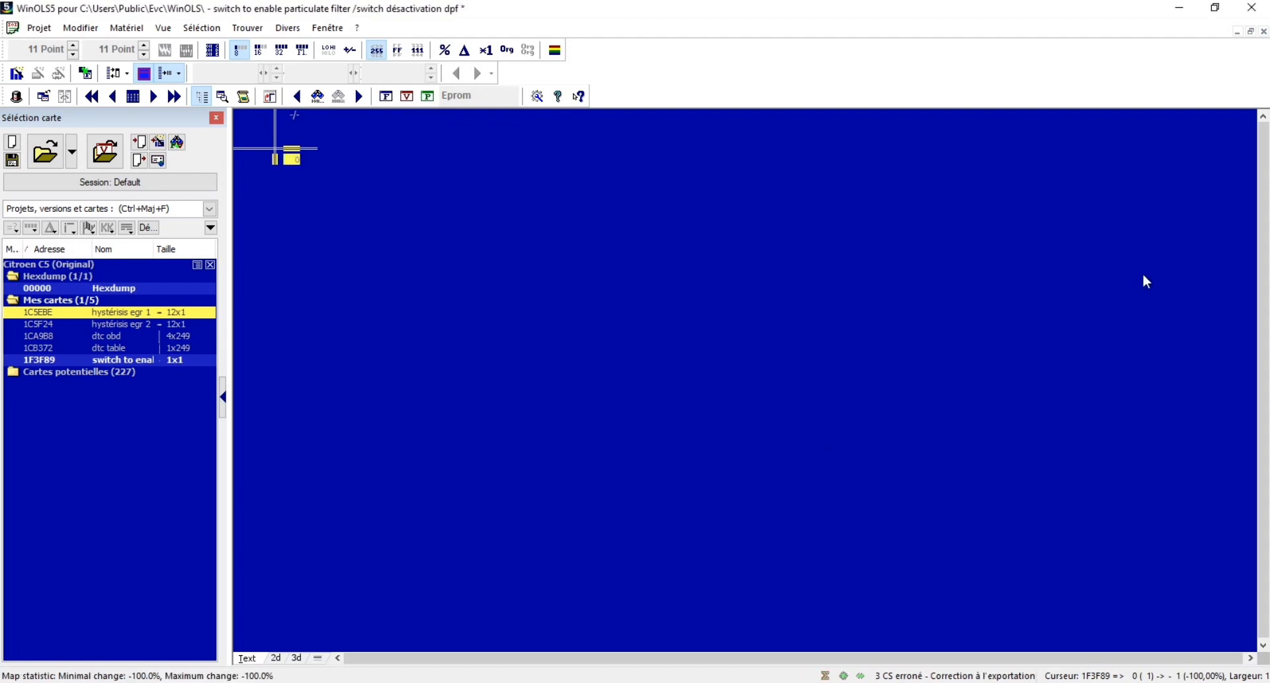
{"action": "left_click", "coordinate": [1265, 31]}
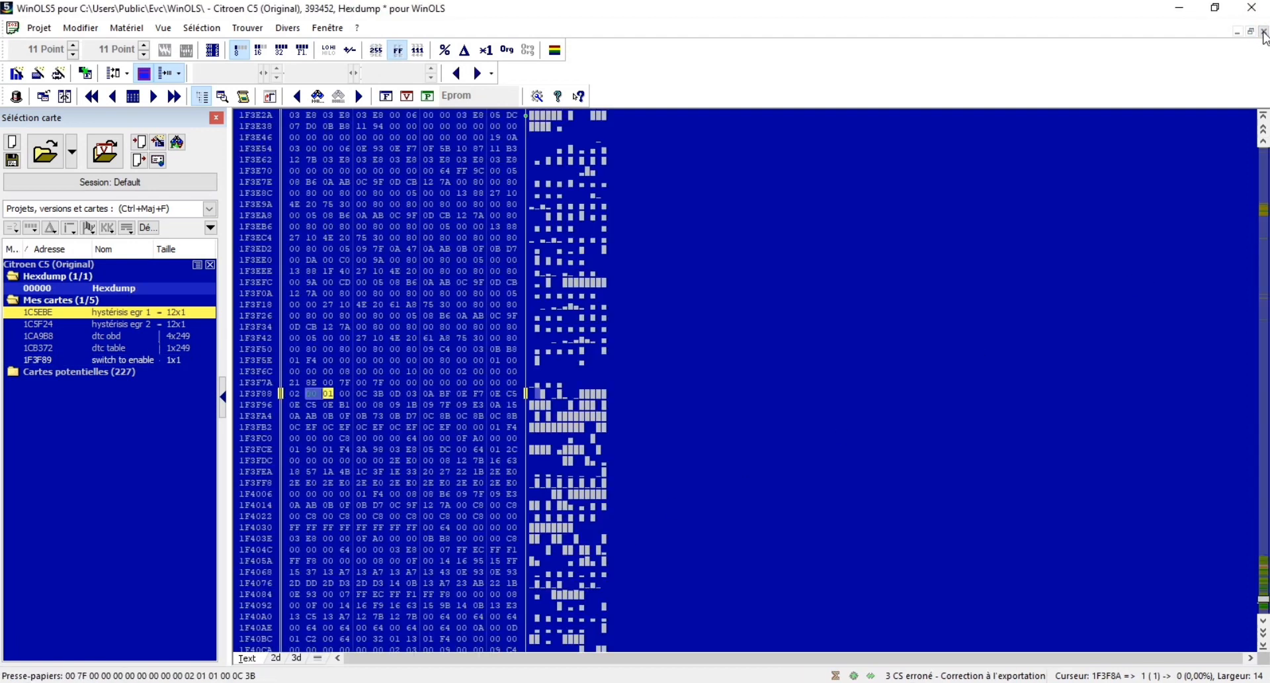
Step: Set the byte at address 1F3F88 in the hexdump to 0
{"action": "left_click", "coordinate": [295, 394]}
{"action": "key", "text": "Return"}
{"action": "type", "text": "0"}
{"action": "key", "text": "Return"}
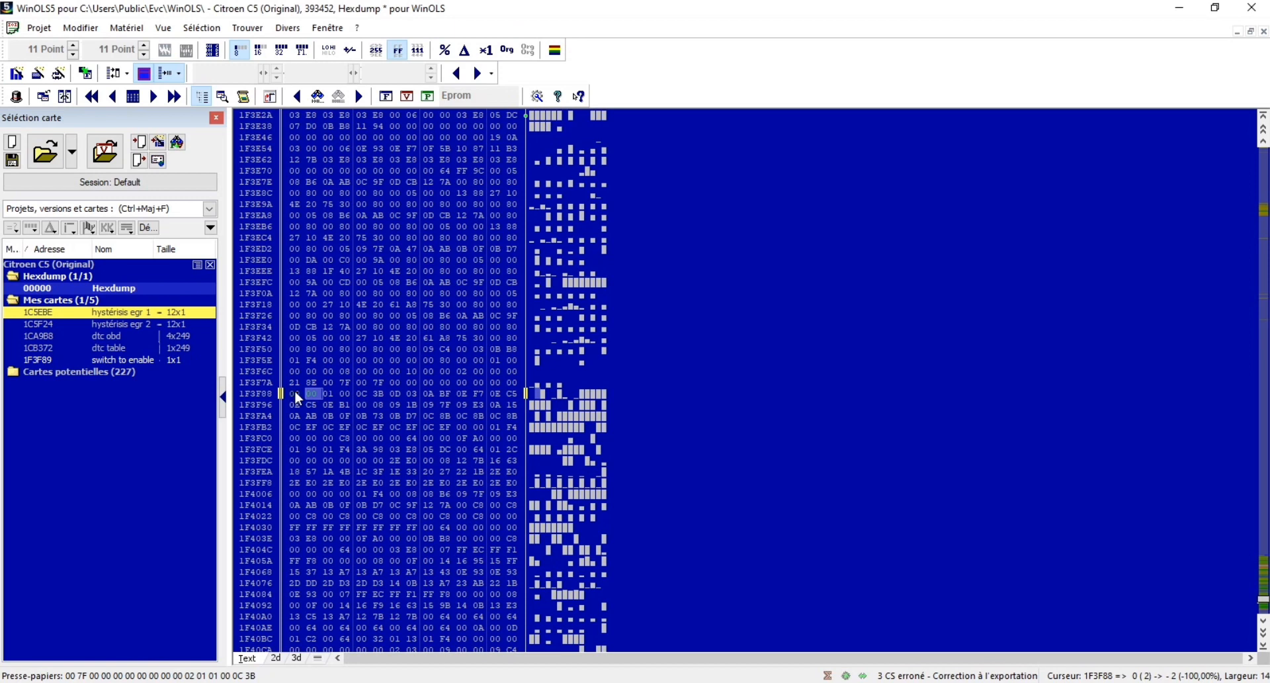
Step: Try setting the byte at address 1F3F8A to 0, and undo that edit
{"action": "left_click", "coordinate": [330, 394]}
{"action": "key", "text": "Return"}
{"action": "type", "text": "0"}
{"action": "key", "text": "Return"}
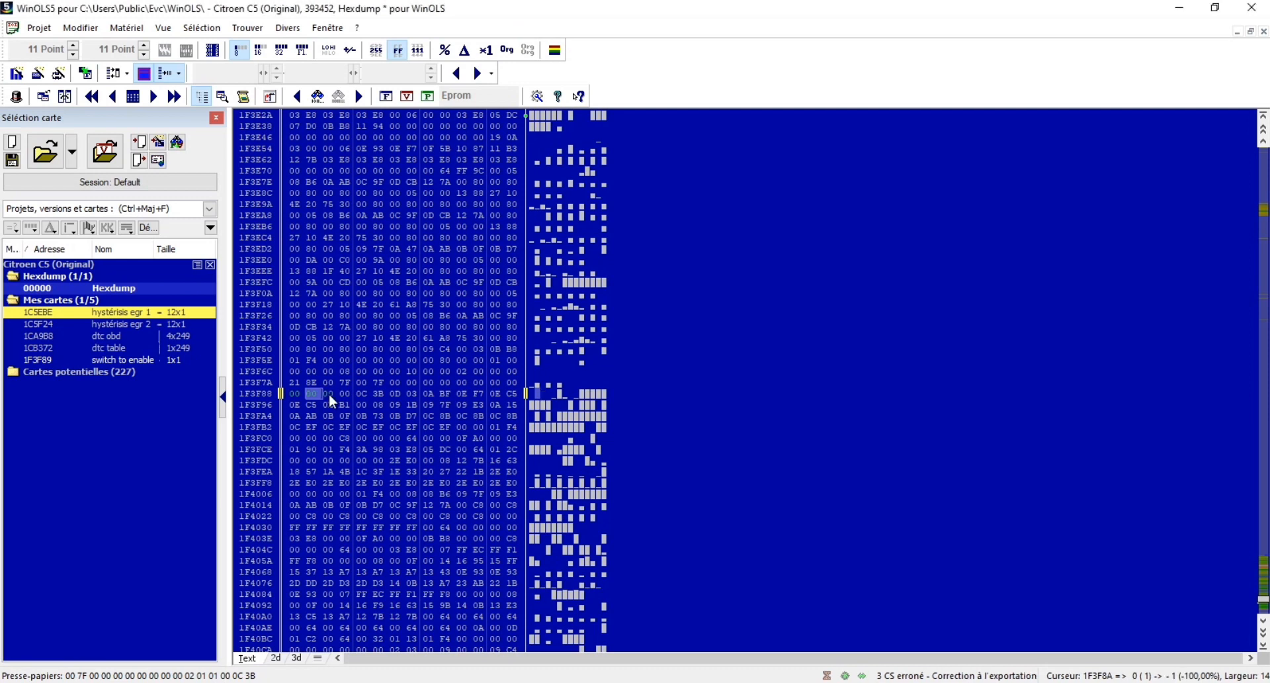
{"action": "key", "text": "ctrl+z"}
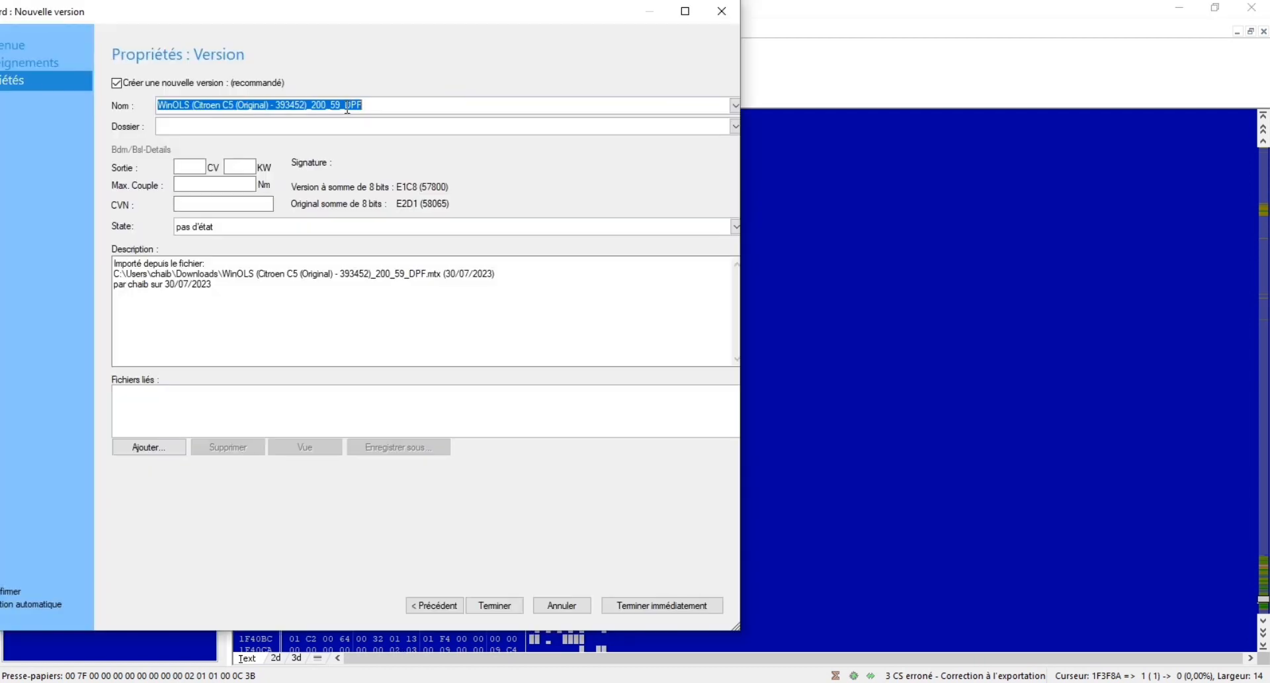
Step: Name the imported DPF file's new version "DPF solution automatique" and finish the import
{"action": "left_click_drag", "start_coordinate": [346, 106], "coordinate": [65, 103]}
{"action": "key", "text": "BackSpace"}
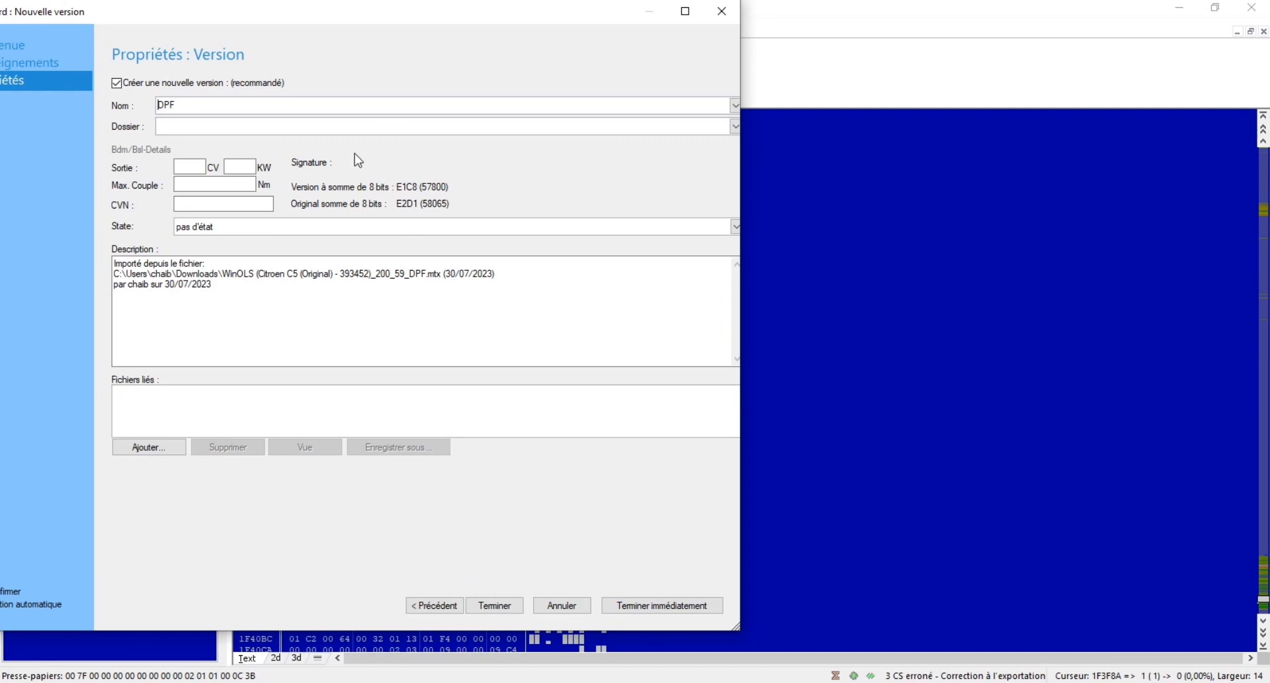
{"action": "left_click", "coordinate": [335, 105]}
{"action": "type", "text": "a"}
{"action": "type", "text": "solutio"}
{"action": "type", "text": "n"}
{"action": "left_click", "coordinate": [496, 604]}
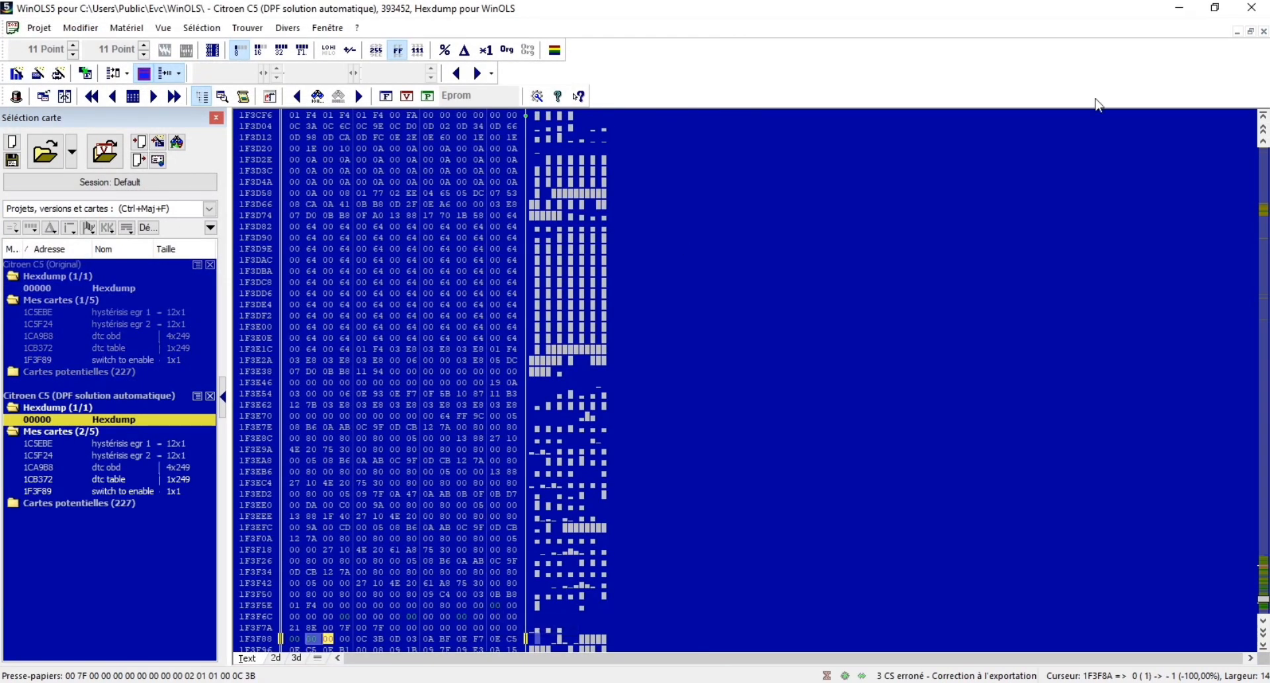
Step: Place the DPF solution automatique hexdump window beside the original's window and make the original the active one
{"action": "left_click", "coordinate": [1250, 33]}
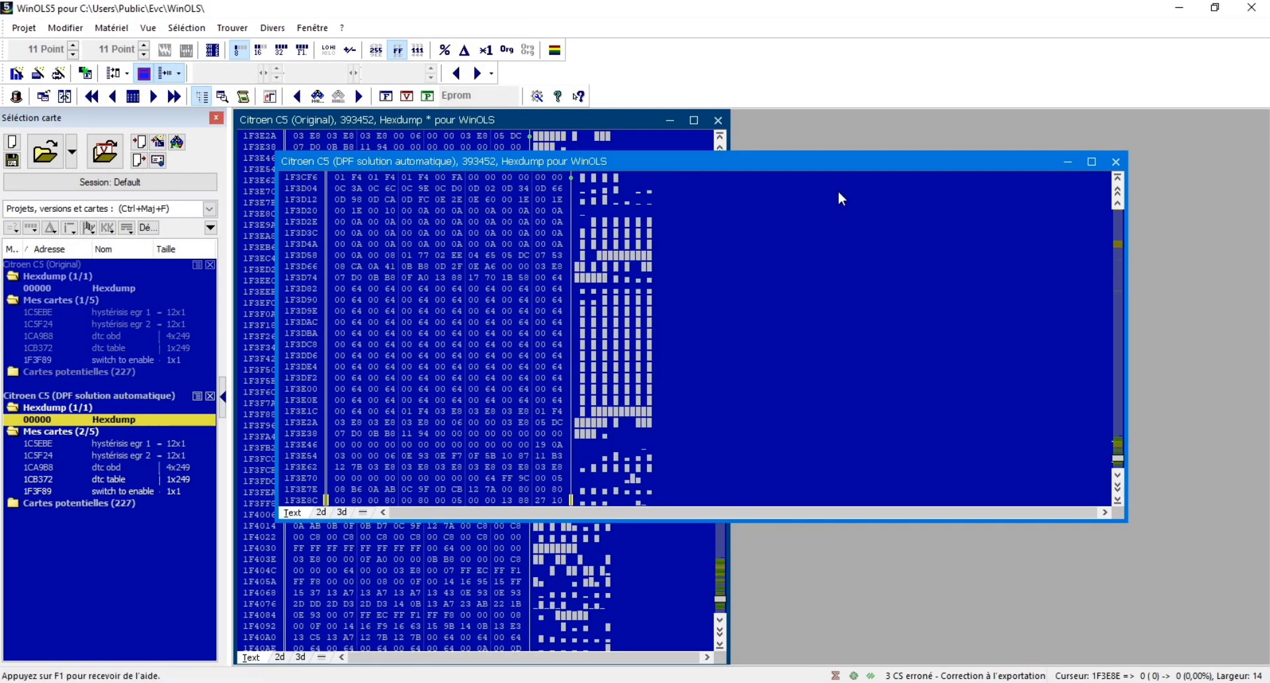
{"action": "left_click_drag", "start_coordinate": [458, 165], "coordinate": [916, 131]}
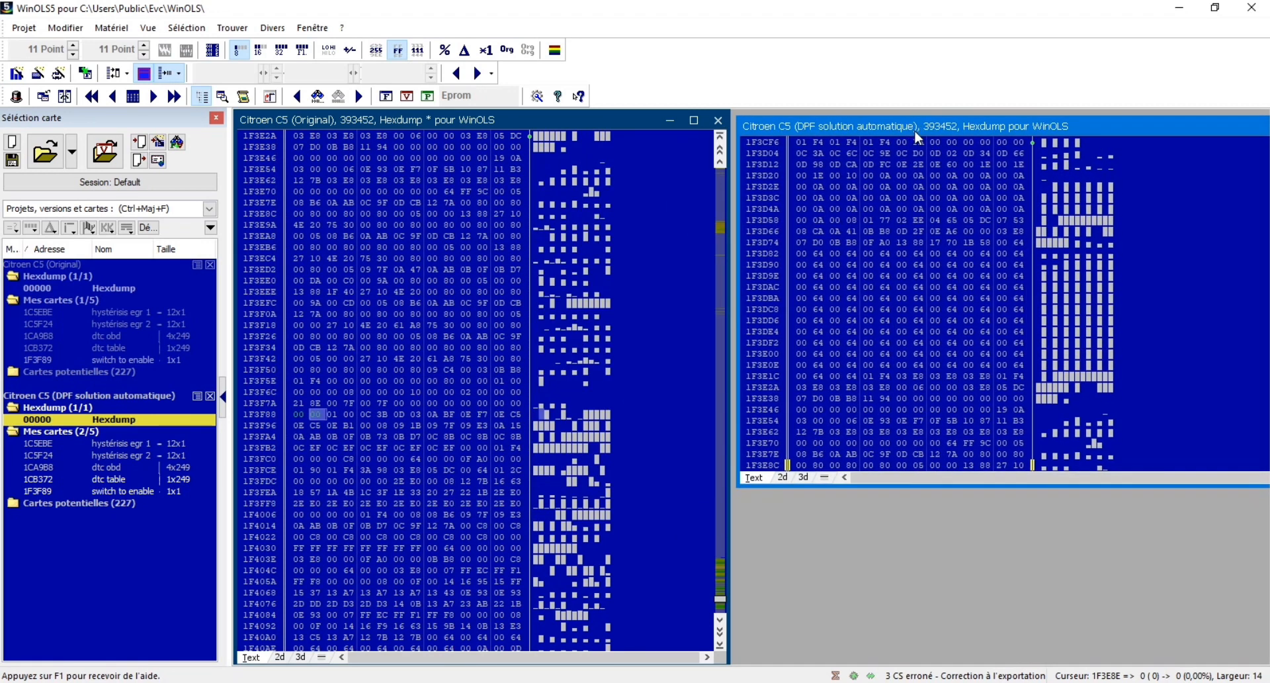
{"action": "left_click", "coordinate": [474, 243]}
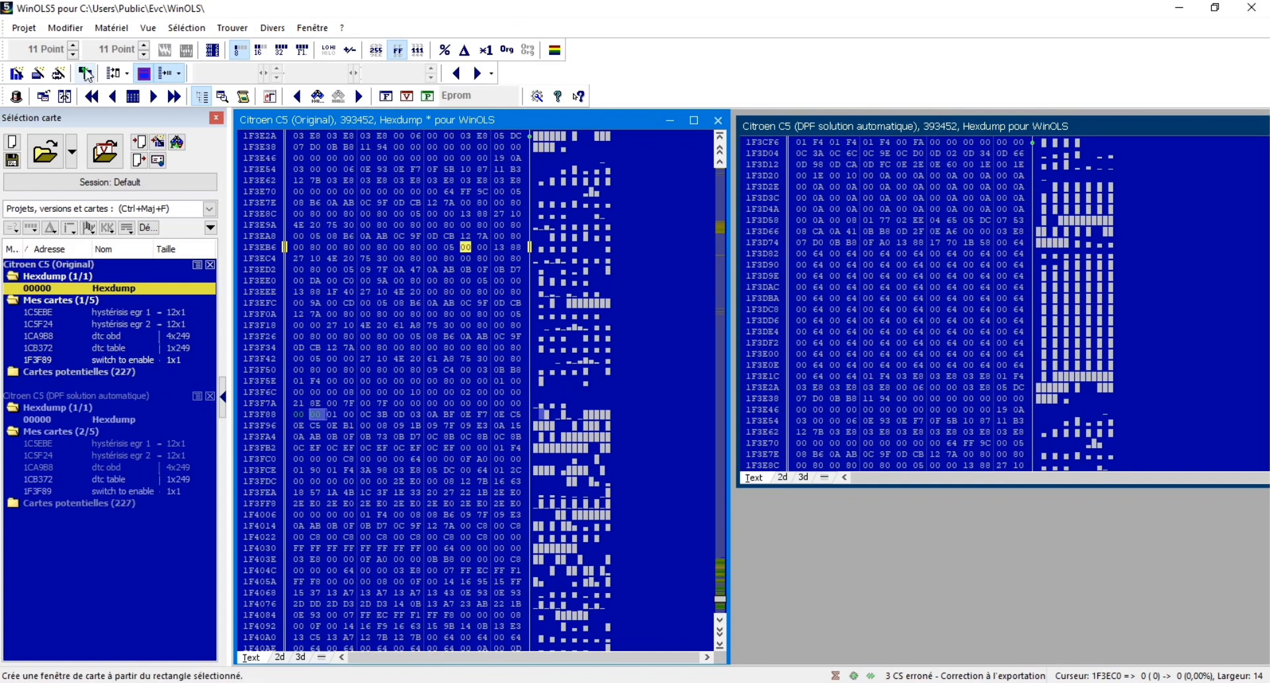
Step: Export the manually modified project with corrected checksums as a binary file, naming the version "dpf manuel"
{"action": "left_click", "coordinate": [50, 92]}
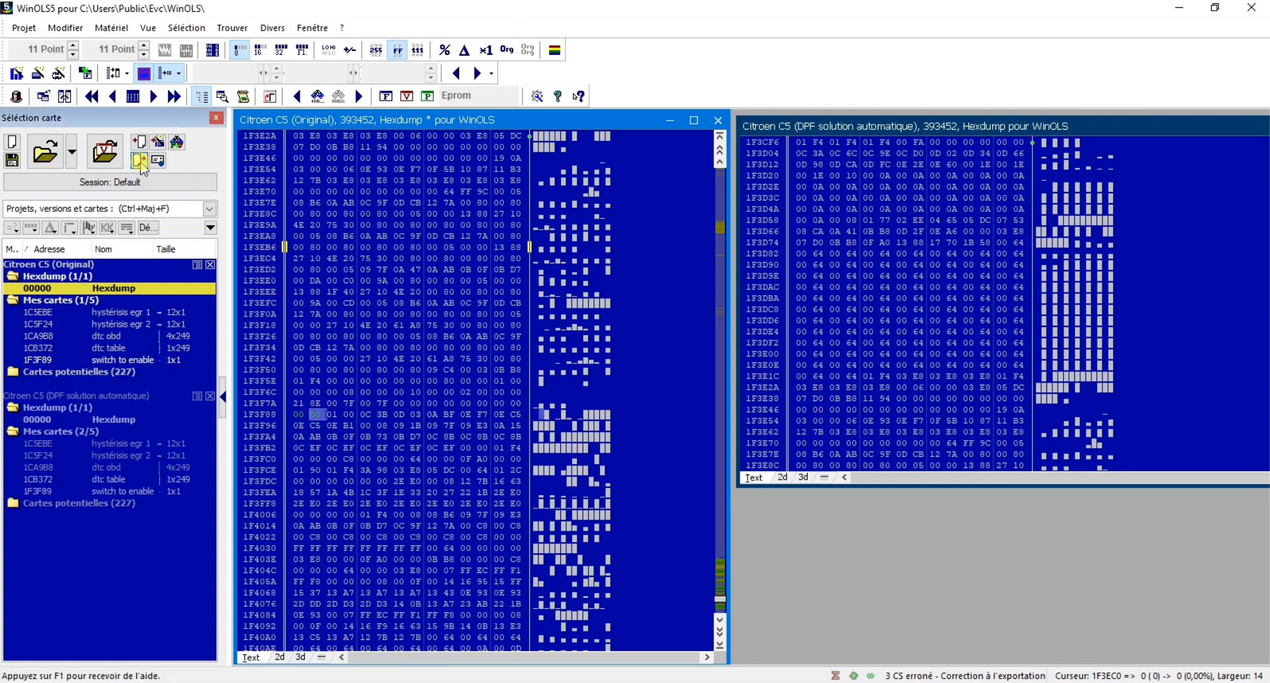
{"action": "left_click", "coordinate": [573, 320]}
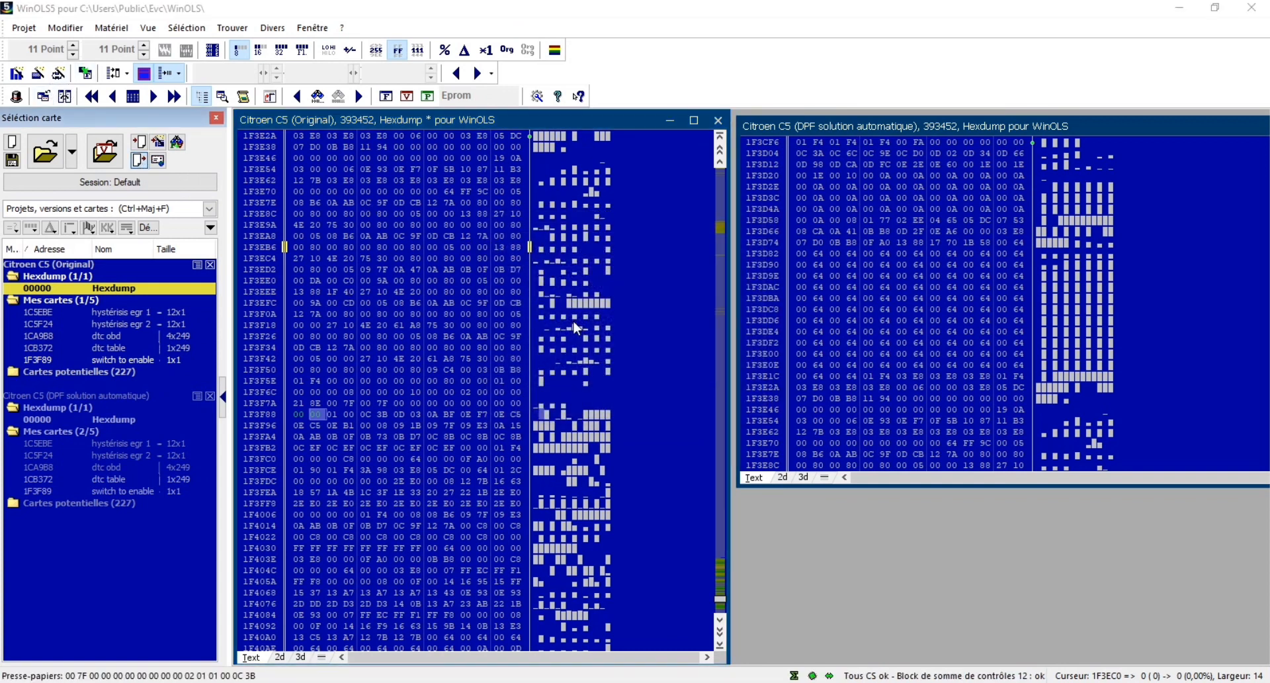
{"action": "type", "text": "dpf manuel"}
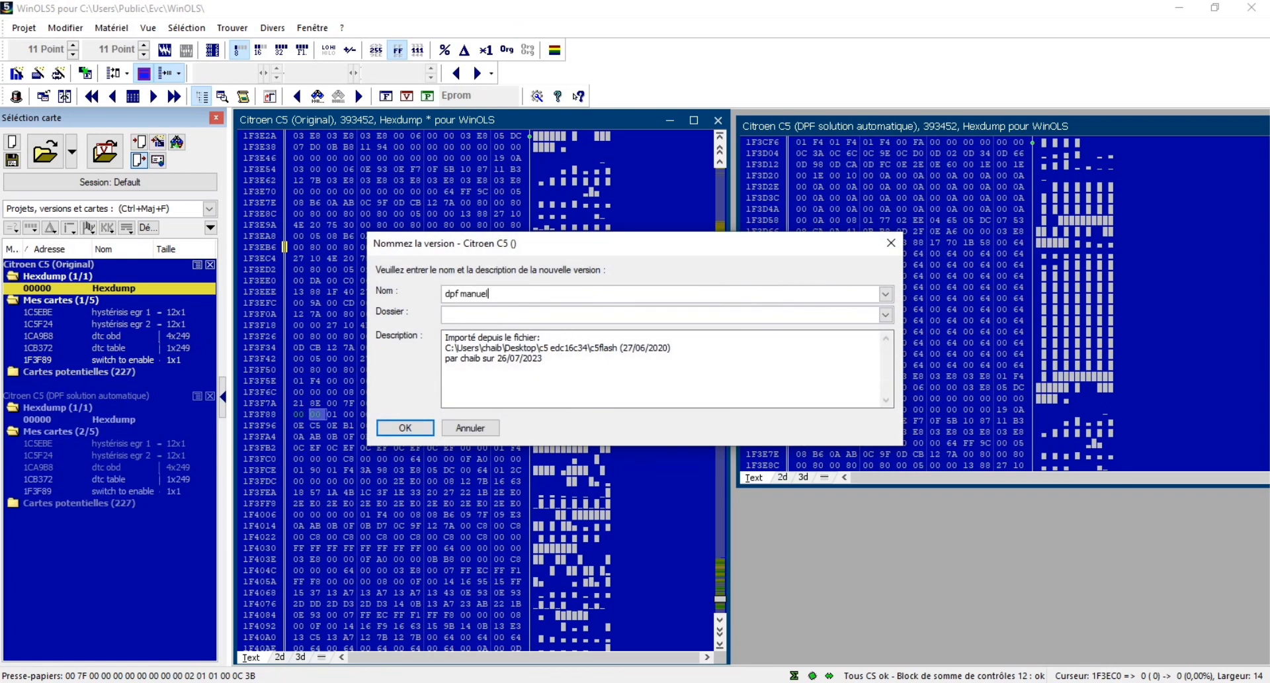
{"action": "left_click", "coordinate": [419, 431]}
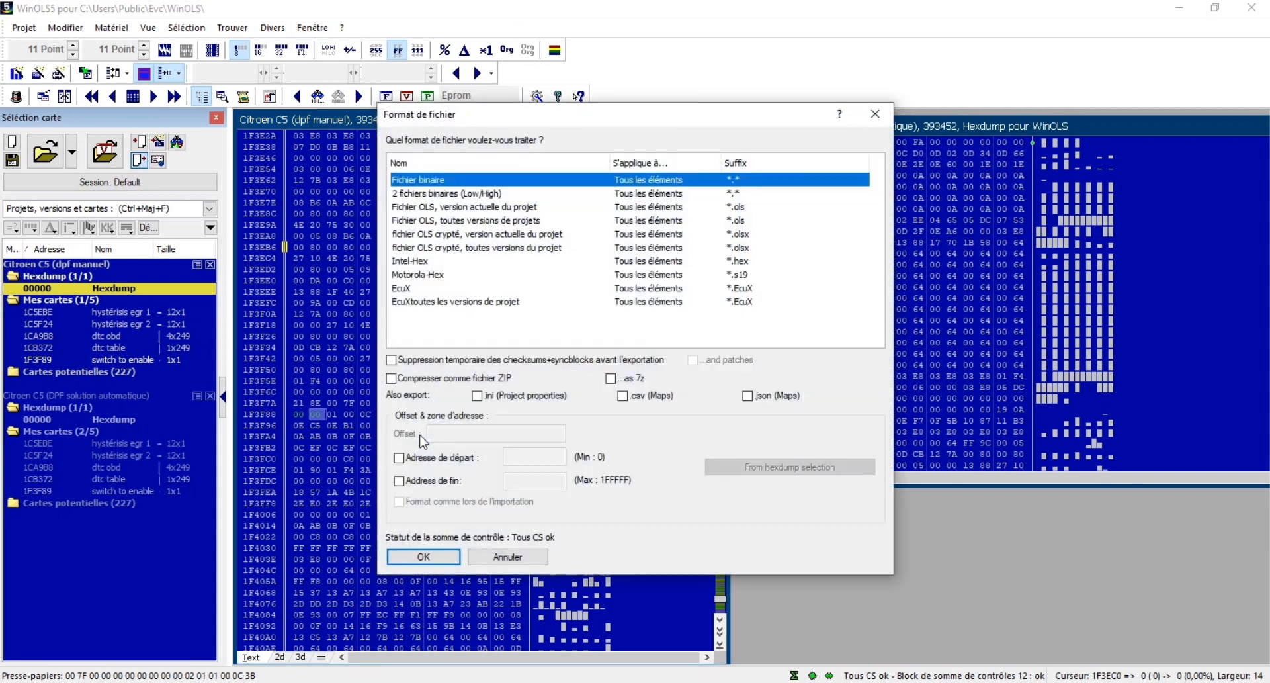
{"action": "left_click", "coordinate": [452, 555]}
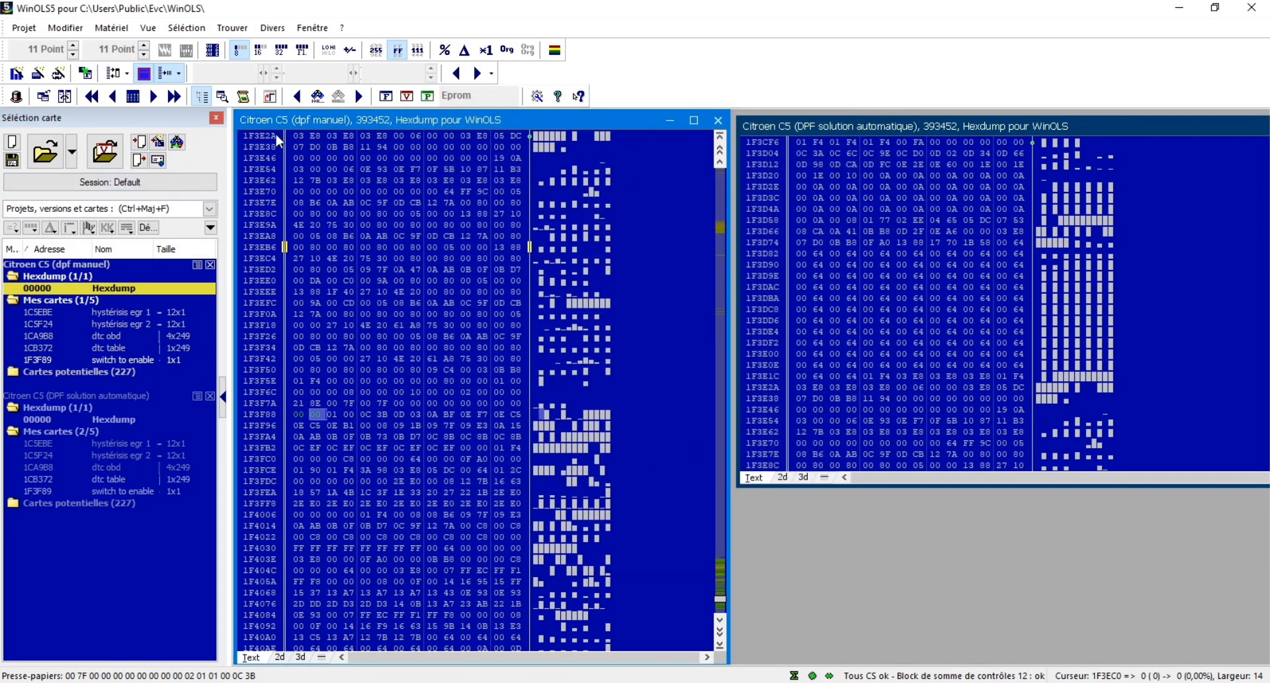
Step: Connect the dpf manuel hexdump window with the DPF solution automatique version for side-by-side comparison
{"action": "left_click_drag", "start_coordinate": [283, 128], "coordinate": [284, 153]}
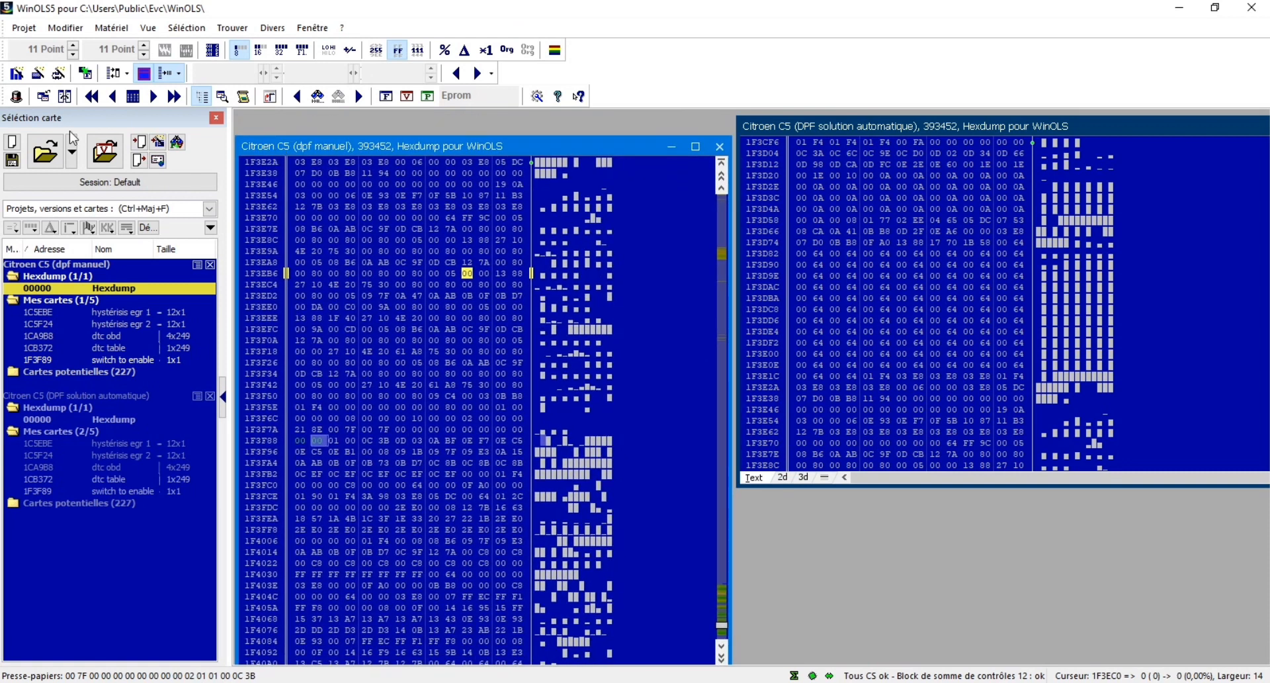
{"action": "left_click", "coordinate": [61, 97]}
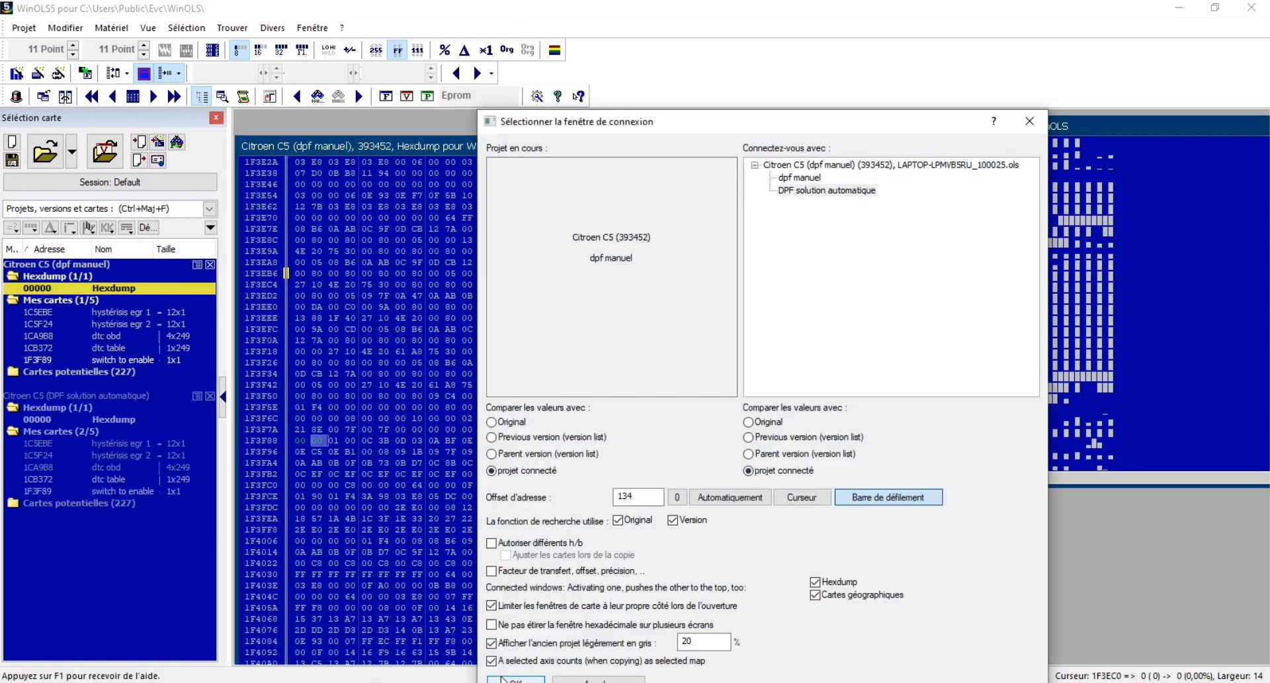
{"action": "left_click", "coordinate": [502, 678]}
Step: Compare the bytes around the particulate filter switch at 1F3F88 and 1F3F89 in both connected hexdumps
{"action": "left_click", "coordinate": [313, 458]}
{"action": "left_click_drag", "start_coordinate": [314, 458], "coordinate": [472, 521]}
{"action": "left_click", "coordinate": [767, 219]}
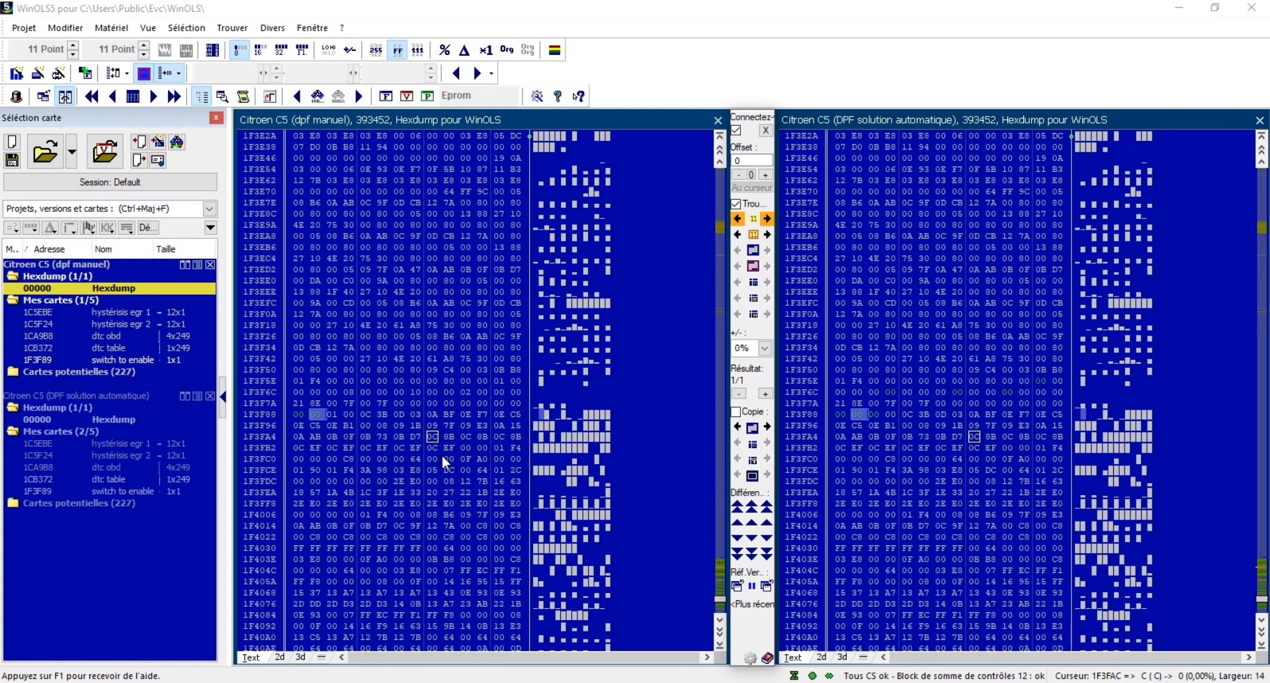
{"action": "left_click", "coordinate": [384, 448]}
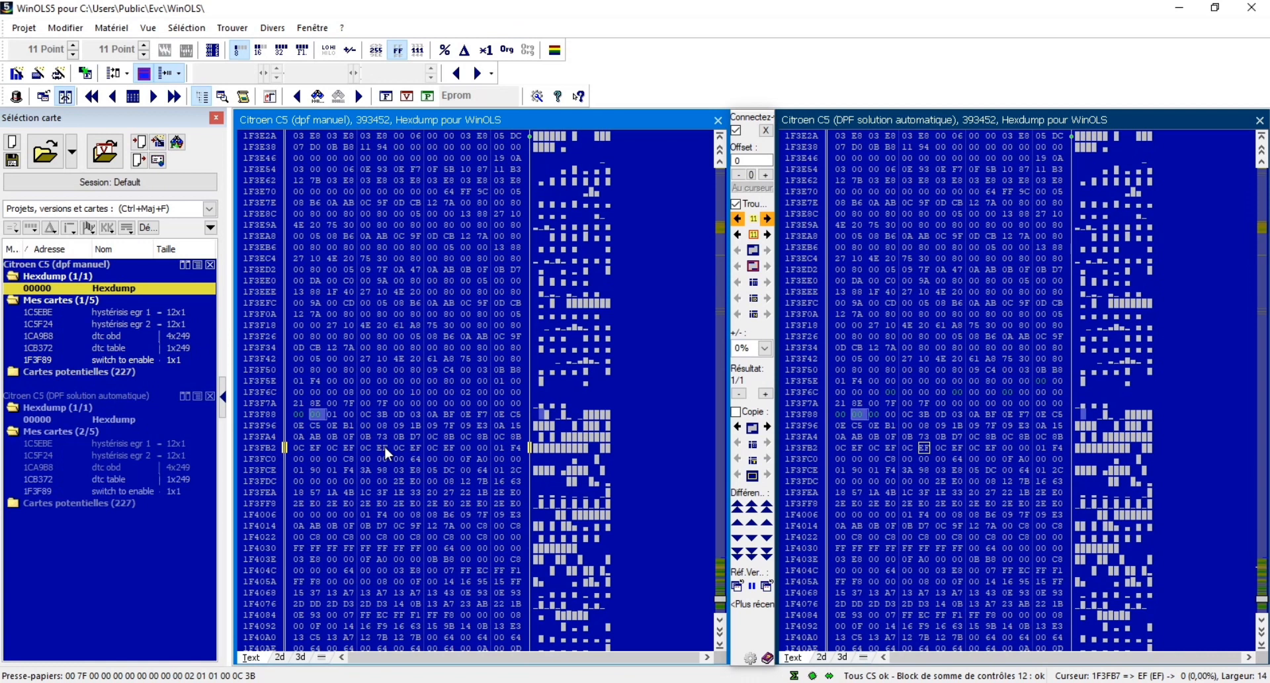
{"action": "left_click", "coordinate": [314, 425]}
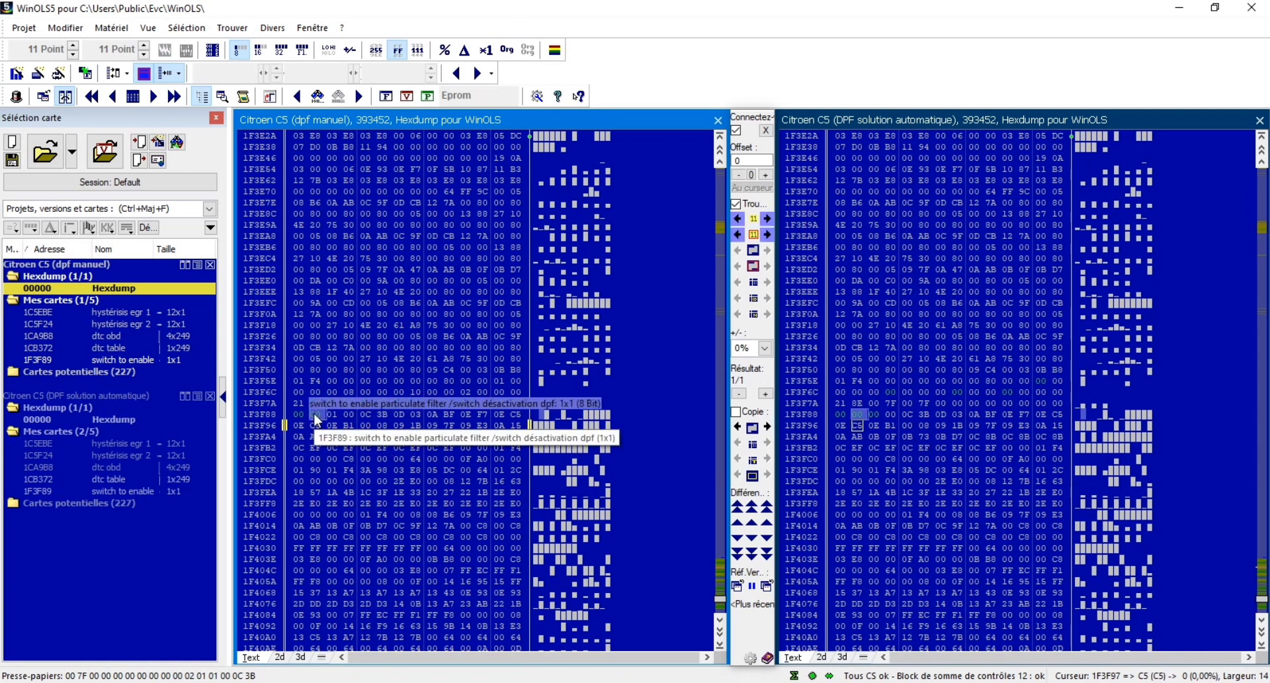
{"action": "left_click", "coordinate": [316, 414]}
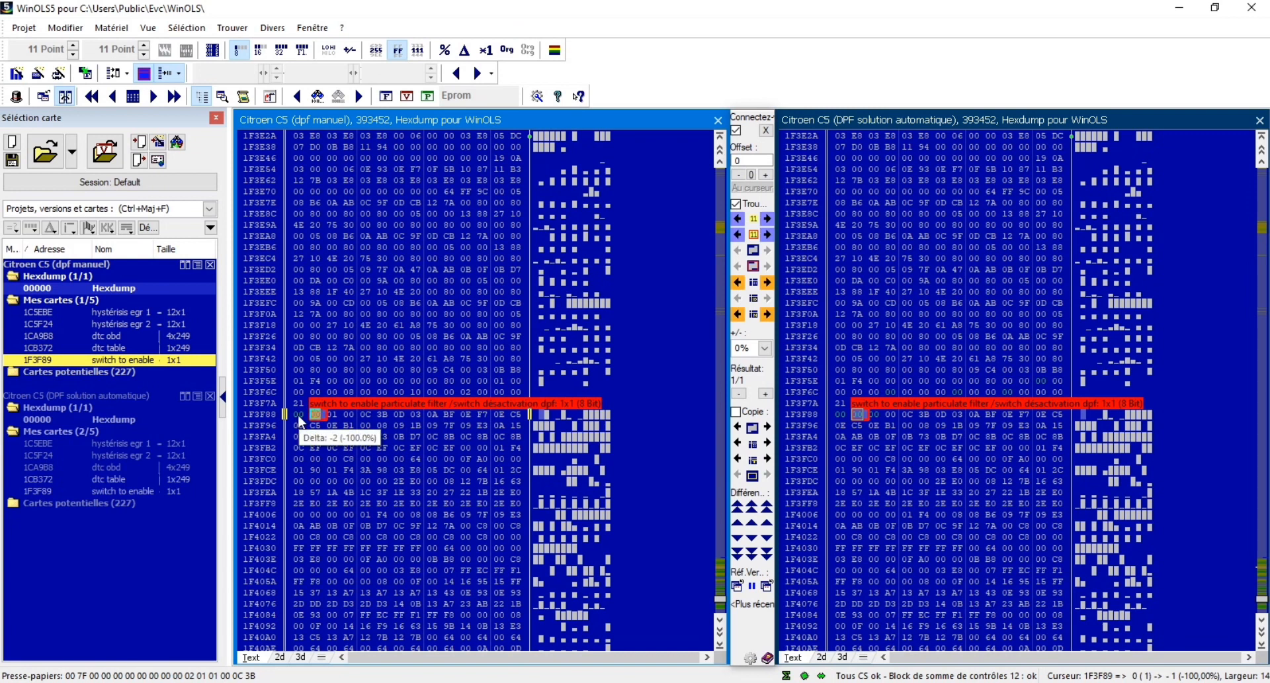
{"action": "left_click", "coordinate": [298, 414]}
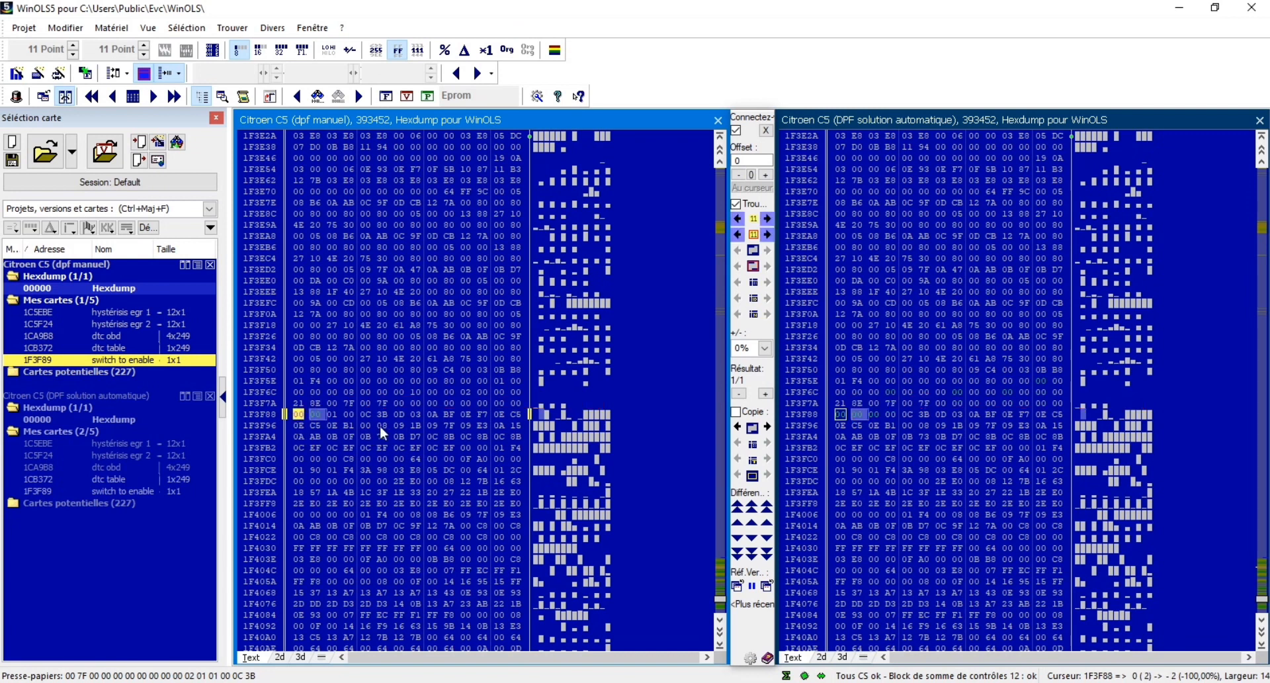
Step: Inspect the bytes at 1F3F6A, 1F3F6F, 1F3F73 and 1F3F76 in the DPF solution automatique hexdump
{"action": "left_click", "coordinate": [1041, 380]}
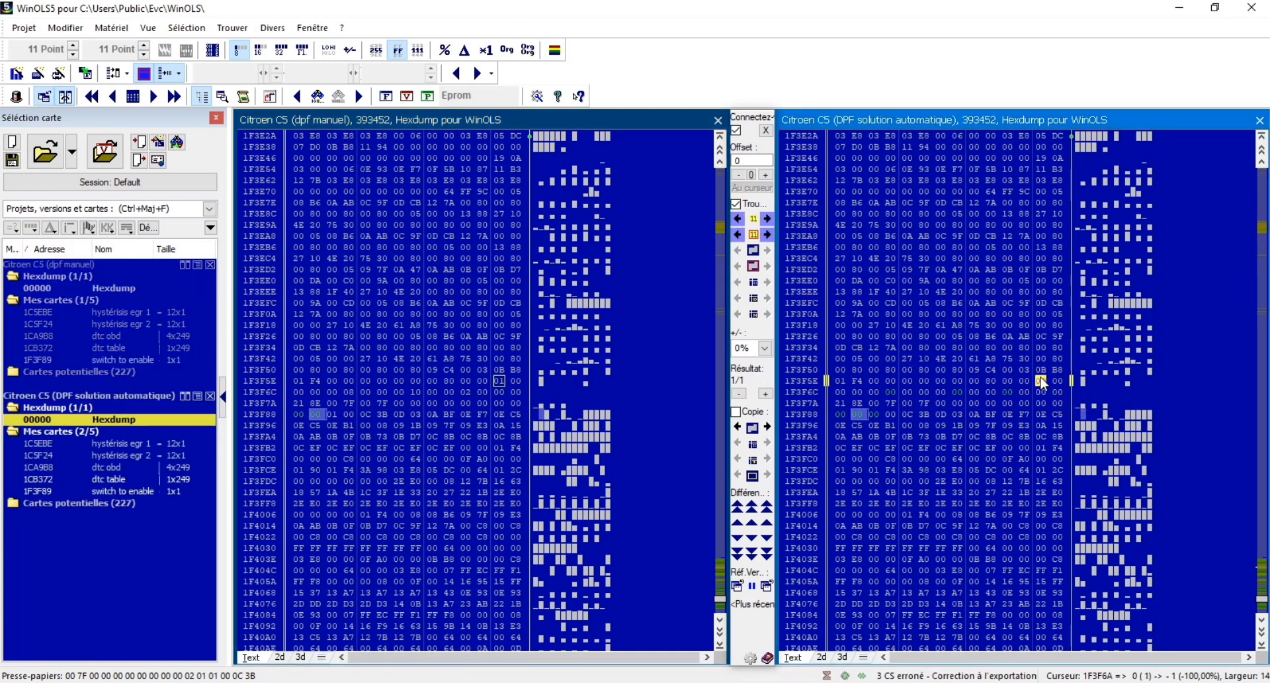
{"action": "left_click", "coordinate": [888, 390]}
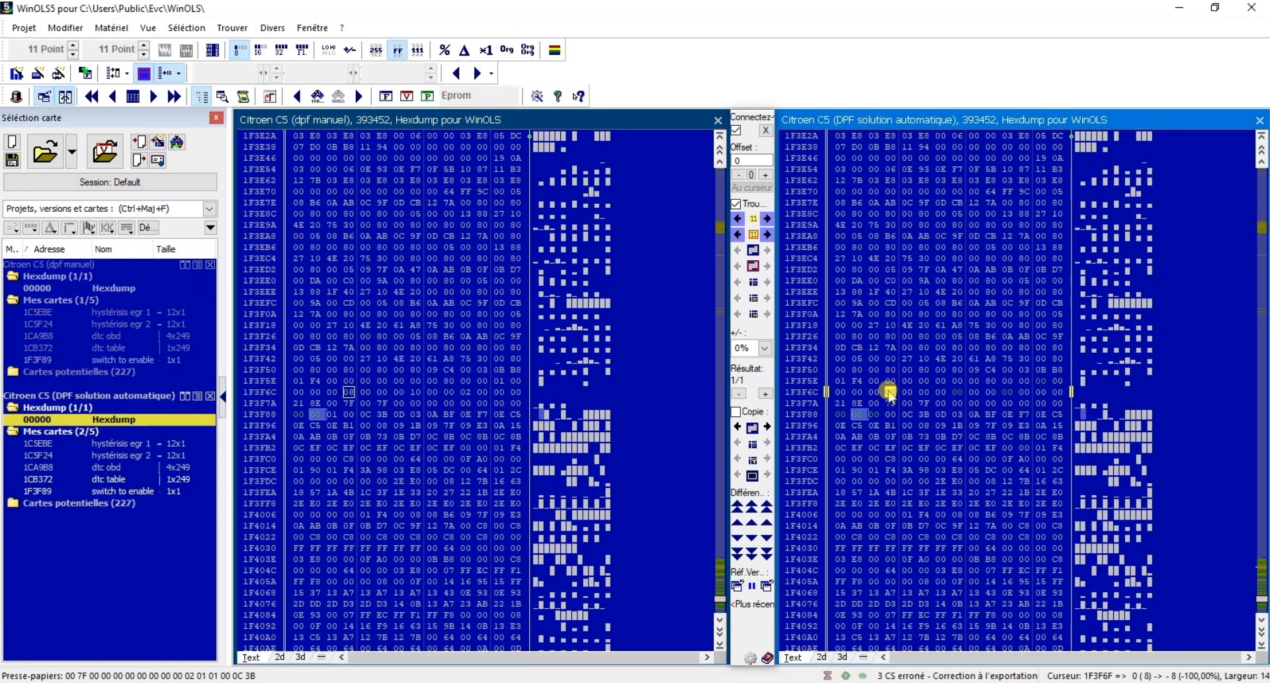
{"action": "left_click", "coordinate": [954, 389]}
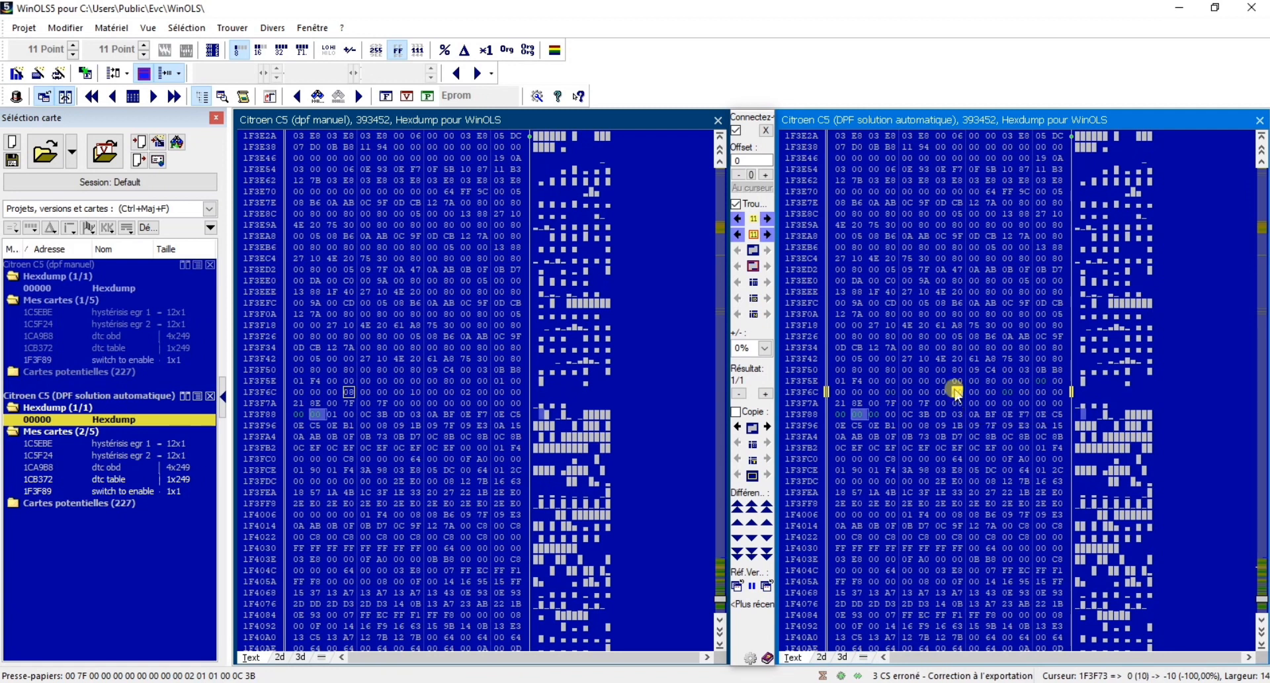
{"action": "left_click", "coordinate": [1008, 391]}
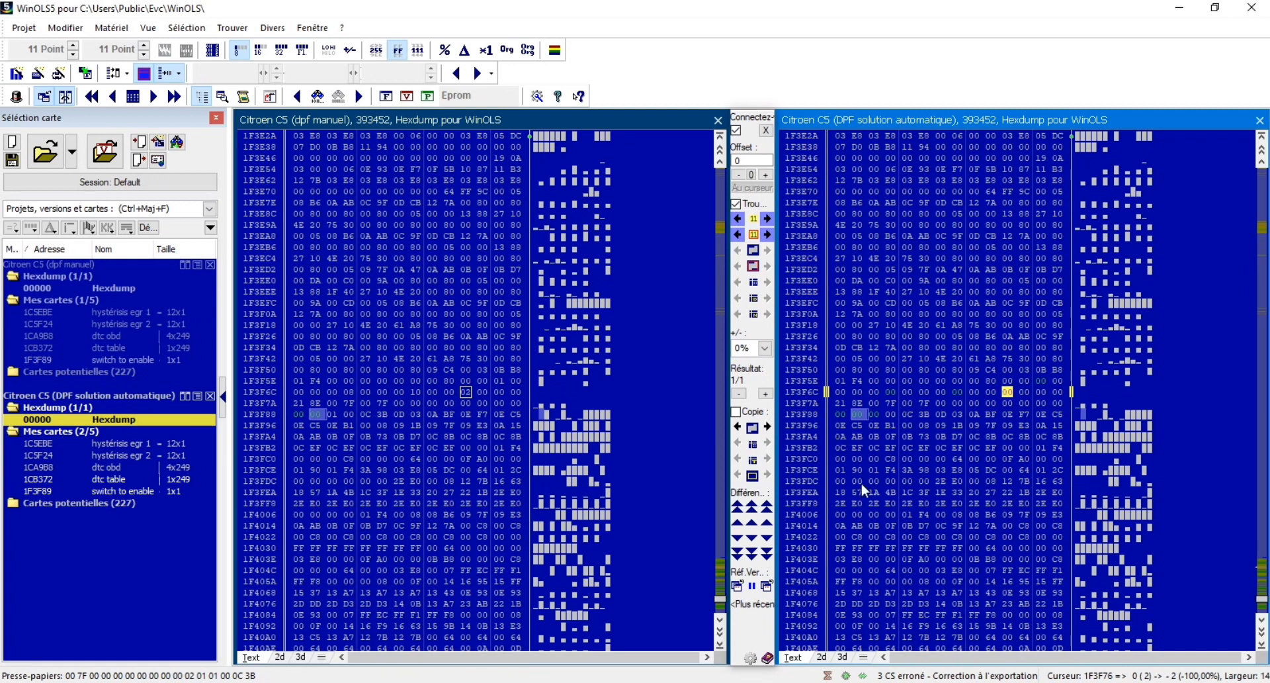
Step: Go back through the automatic solution's modified bytes until reaching the dtc table map at 1CB372
{"action": "left_click", "coordinate": [921, 437]}
{"action": "key", "text": "v"}
{"action": "key", "text": "v"}
{"action": "key", "text": "v"}
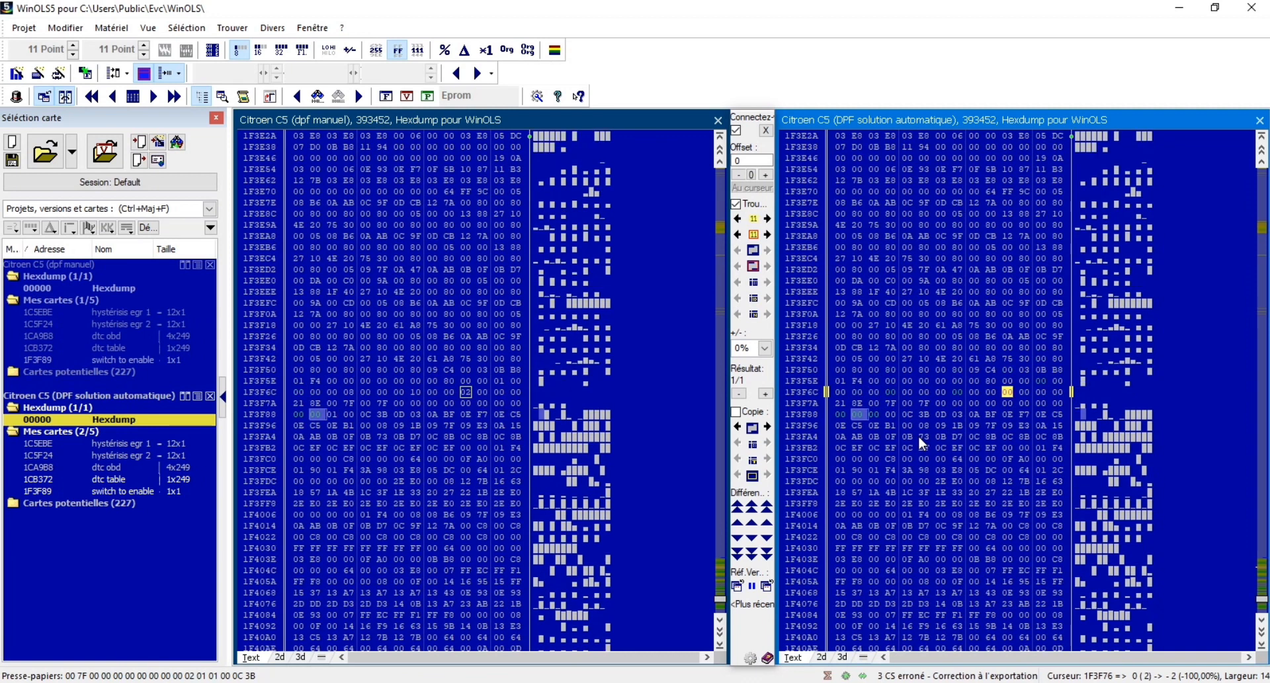
{"action": "key", "text": "v"}
{"action": "key", "text": "v"}
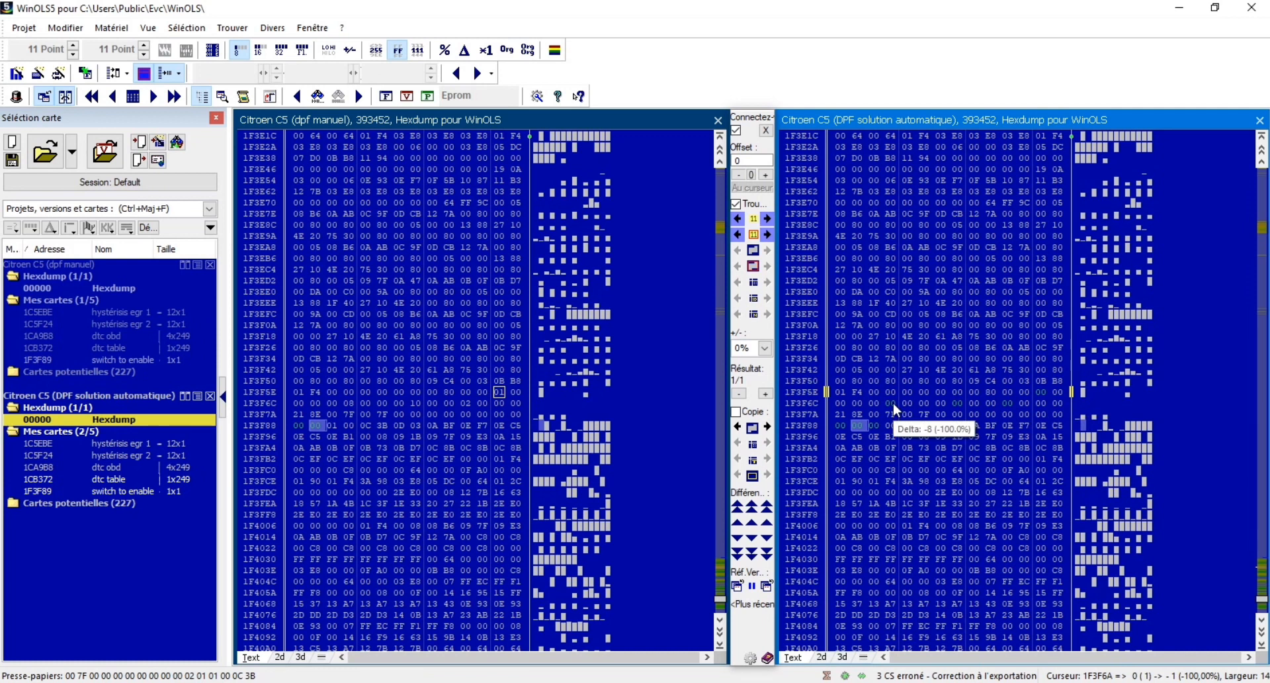
{"action": "key", "text": "v"}
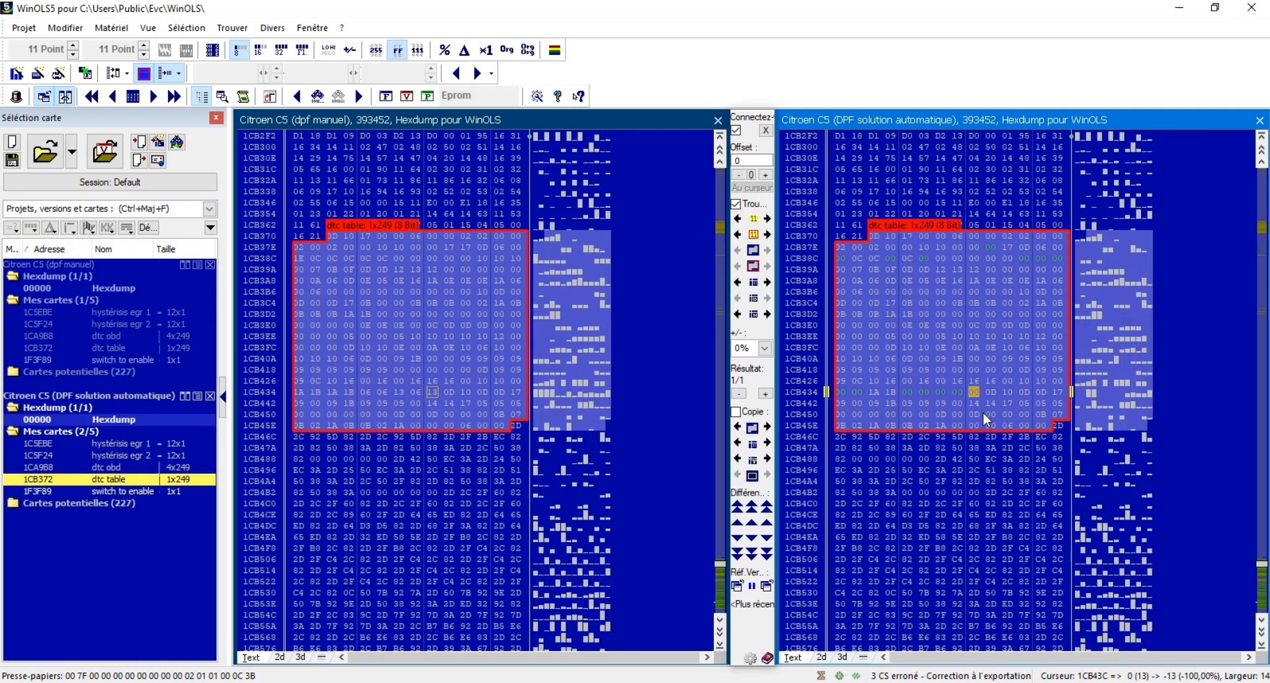
Step: Open the dtc table and dtc obd maps of the DPF solution automatique version and place their windows side by side
{"action": "double_click", "coordinate": [907, 224]}
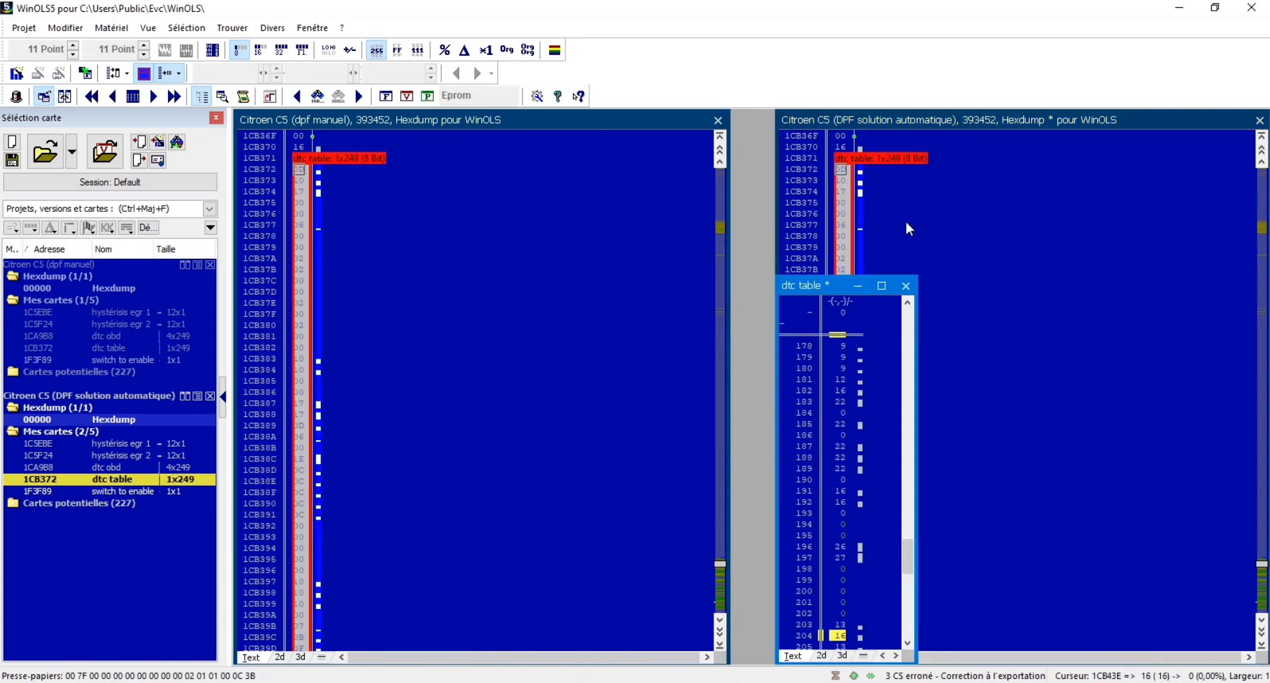
{"action": "left_click_drag", "start_coordinate": [842, 289], "coordinate": [787, 219]}
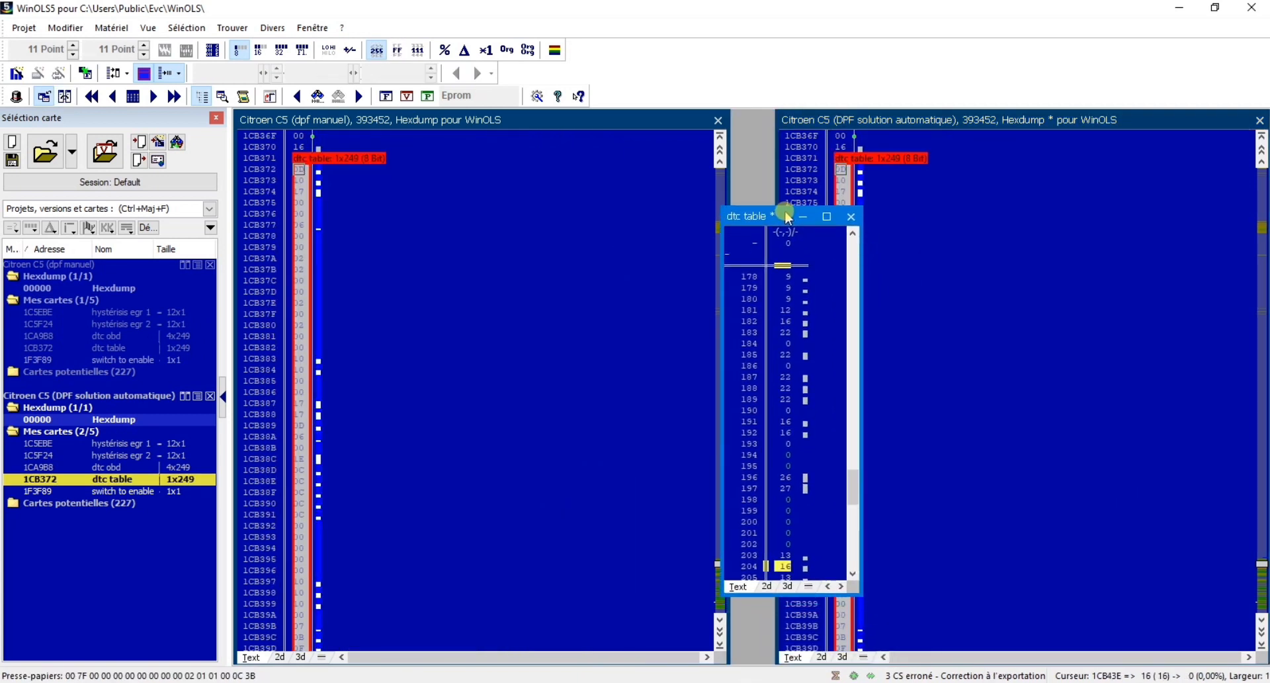
{"action": "double_click", "coordinate": [112, 467]}
{"action": "left_click_drag", "start_coordinate": [464, 287], "coordinate": [563, 220]}
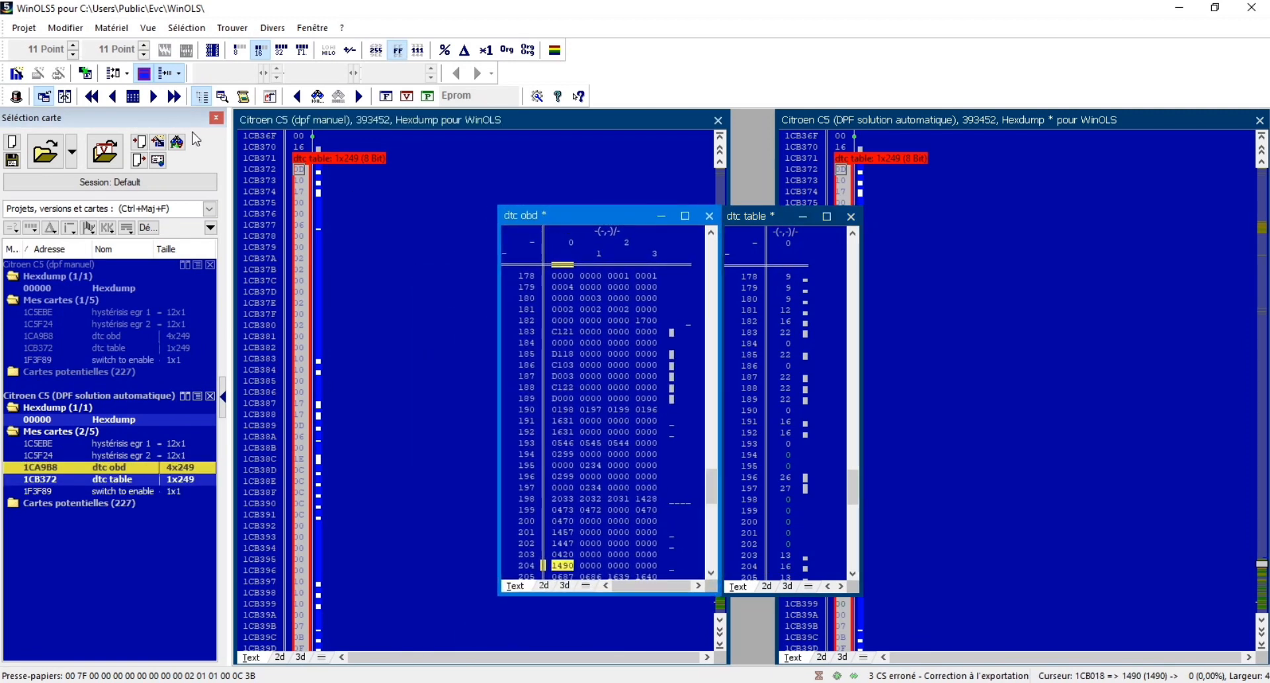
Step: Connect the dtc obd map window with the dtc table map
{"action": "left_click", "coordinate": [67, 98]}
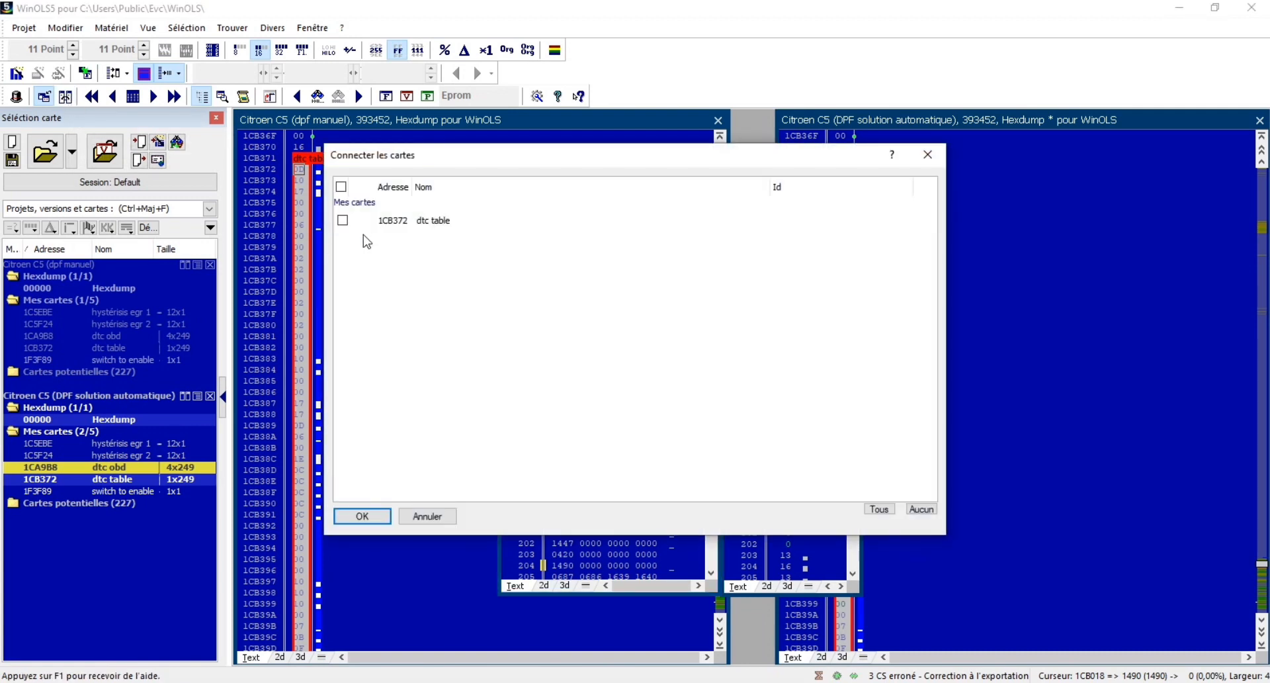
{"action": "left_click", "coordinate": [343, 221]}
{"action": "left_click", "coordinate": [351, 517]}
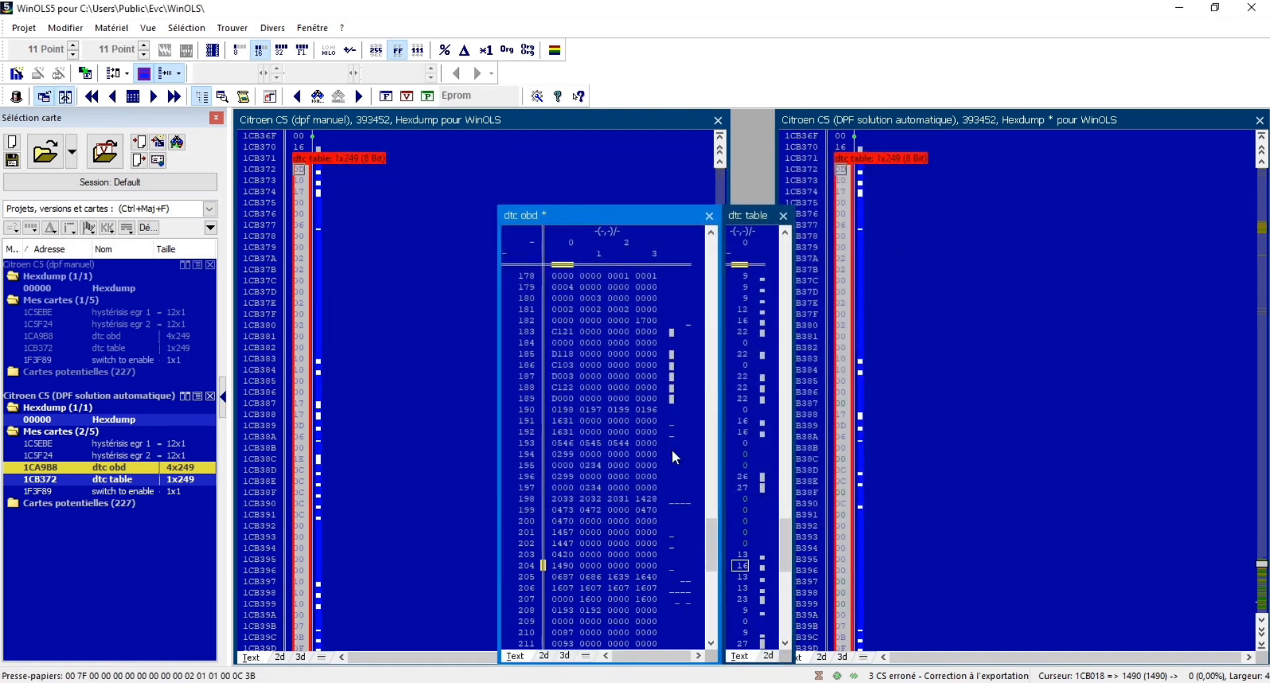
Step: From the start of the dtc table, check the modified entries in rows 21 and 26 against their dtc obd fault codes
{"action": "left_click_drag", "start_coordinate": [711, 536], "coordinate": [709, 240]}
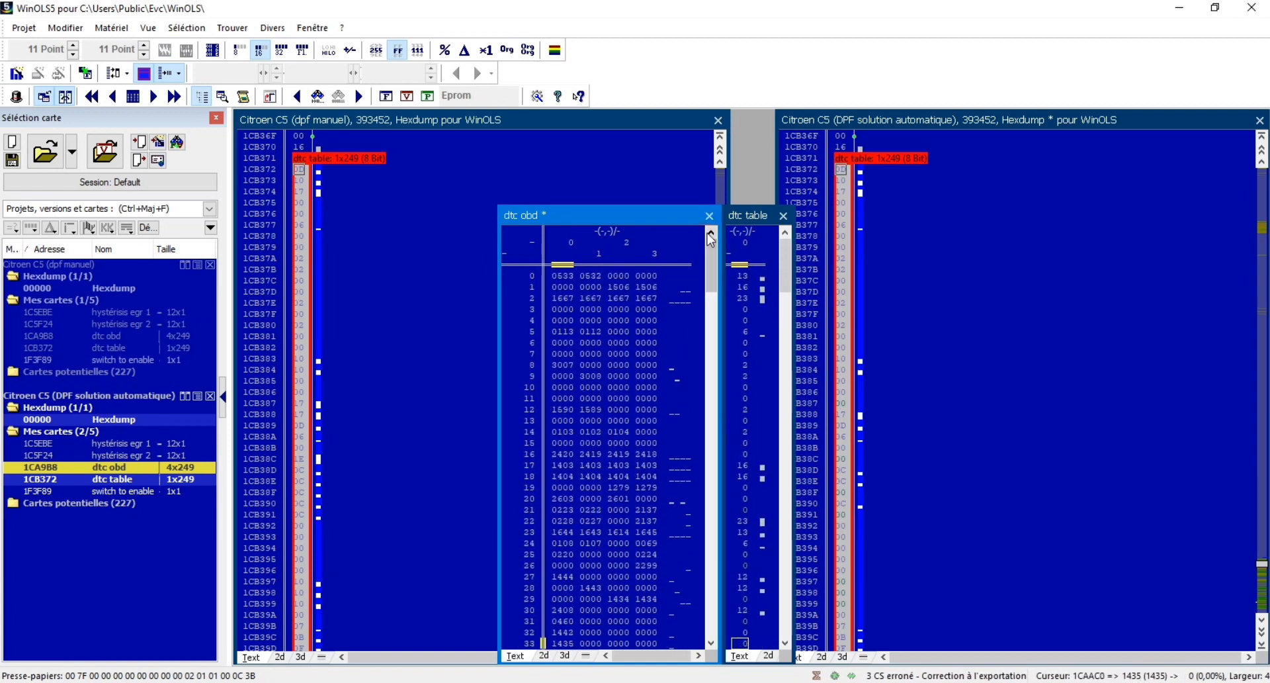
{"action": "left_click", "coordinate": [742, 287]}
{"action": "key", "text": "n"}
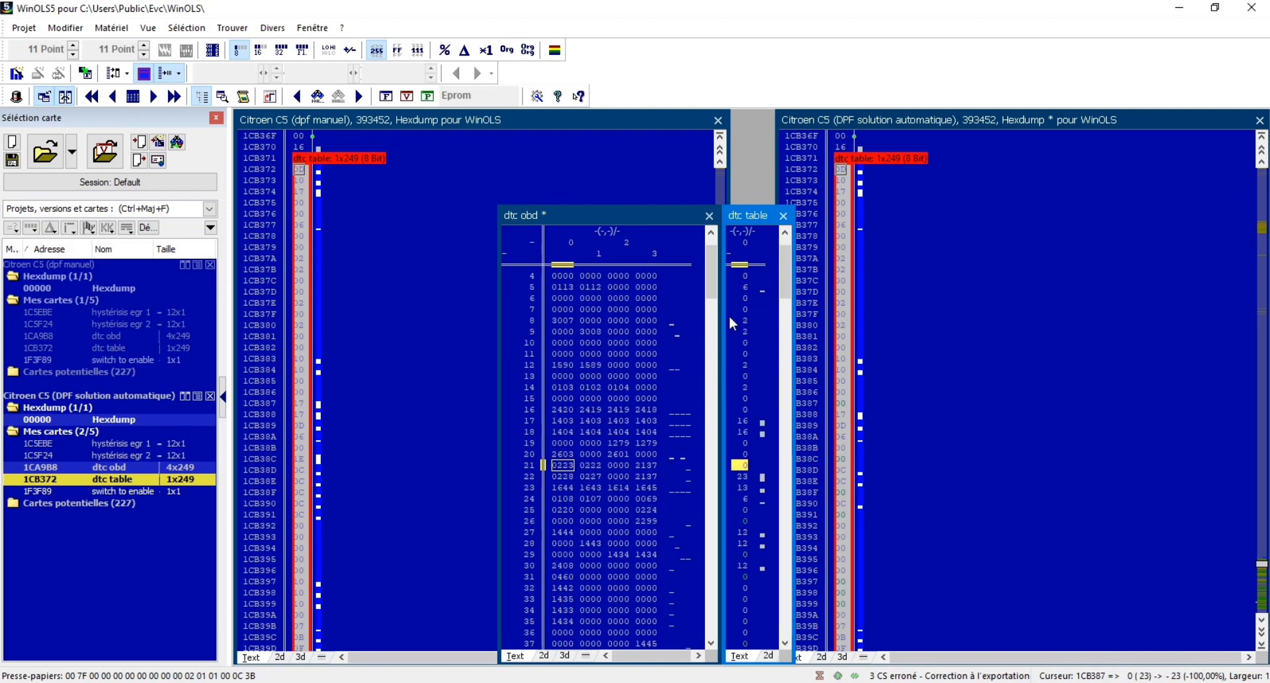
{"action": "left_click", "coordinate": [590, 465]}
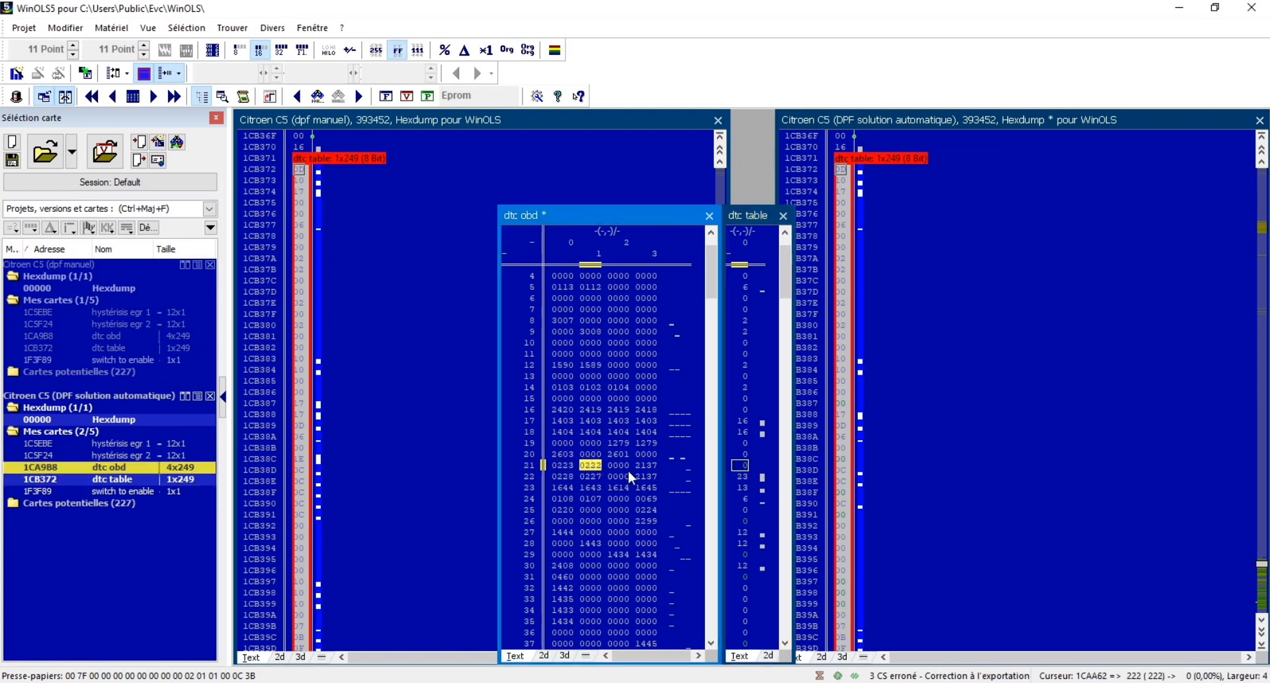
{"action": "left_click", "coordinate": [645, 466]}
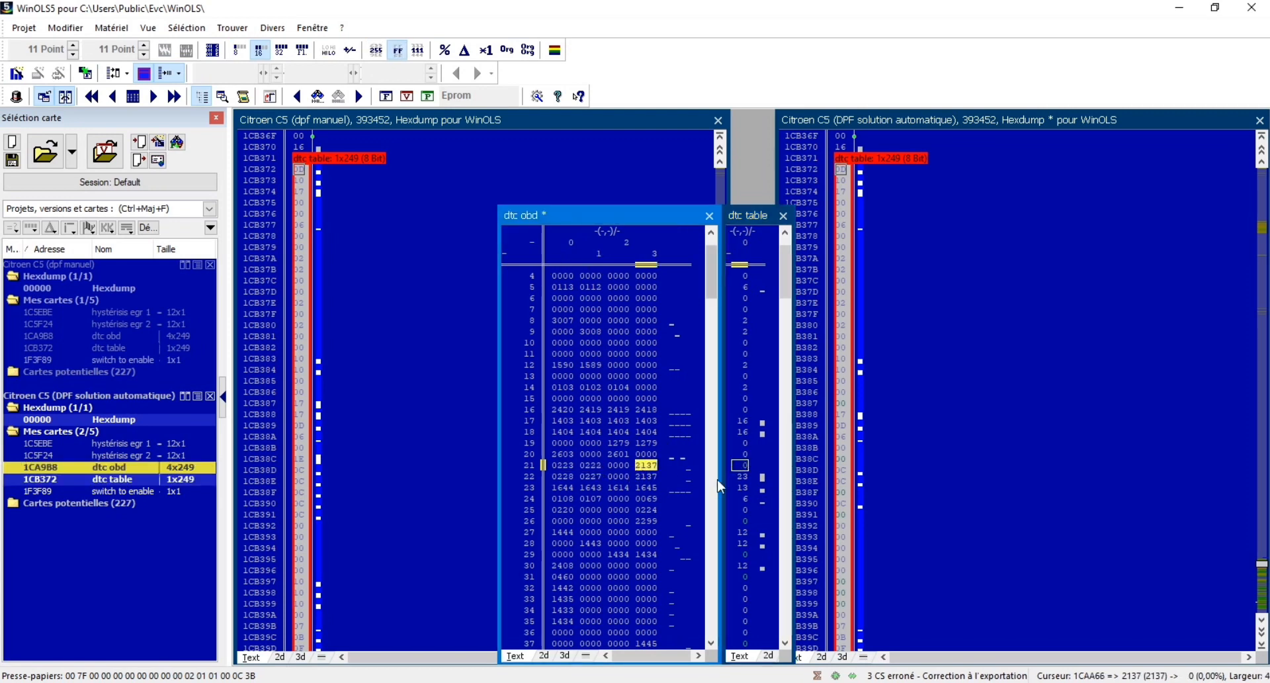
{"action": "left_click", "coordinate": [738, 466]}
{"action": "scroll", "coordinate": [738, 466], "scroll_direction": "down", "scroll_amount": 1}
{"action": "left_click", "coordinate": [644, 462]}
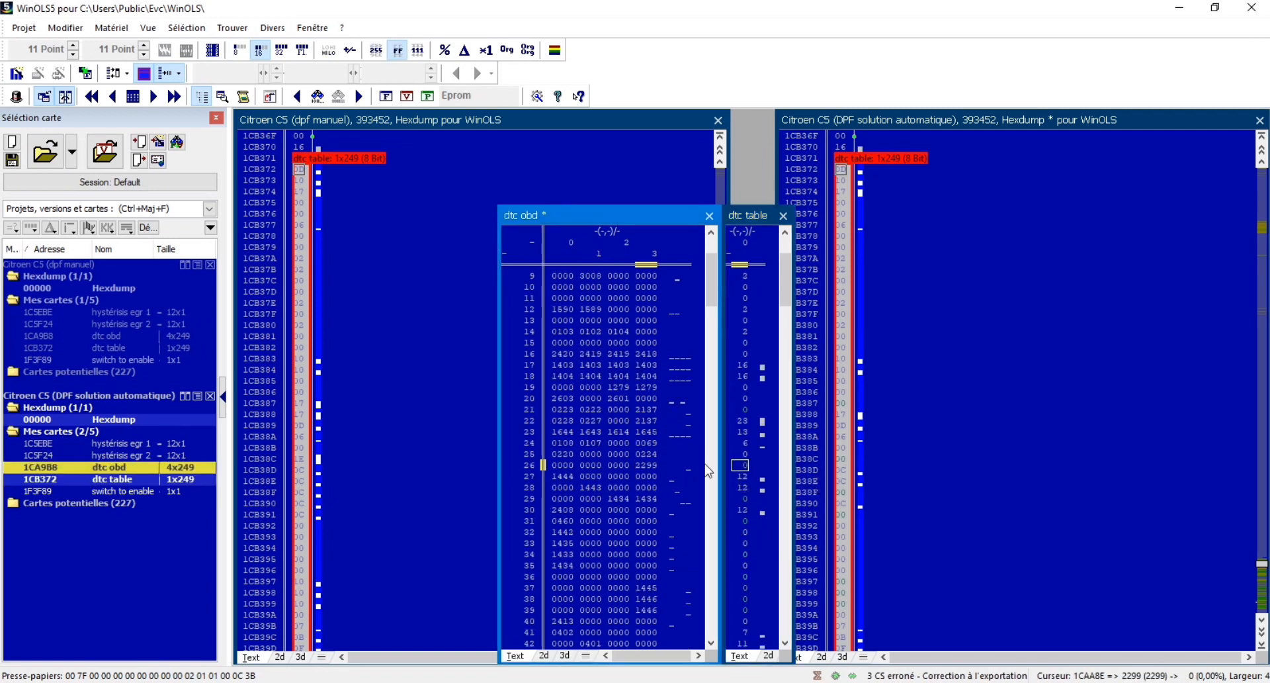
Step: Match the modified dtc table entries in rows 29, 31 and 37 to 39 with their dtc obd fault codes
{"action": "left_click", "coordinate": [745, 468]}
{"action": "scroll", "coordinate": [746, 469], "scroll_direction": "down", "scroll_amount": 1}
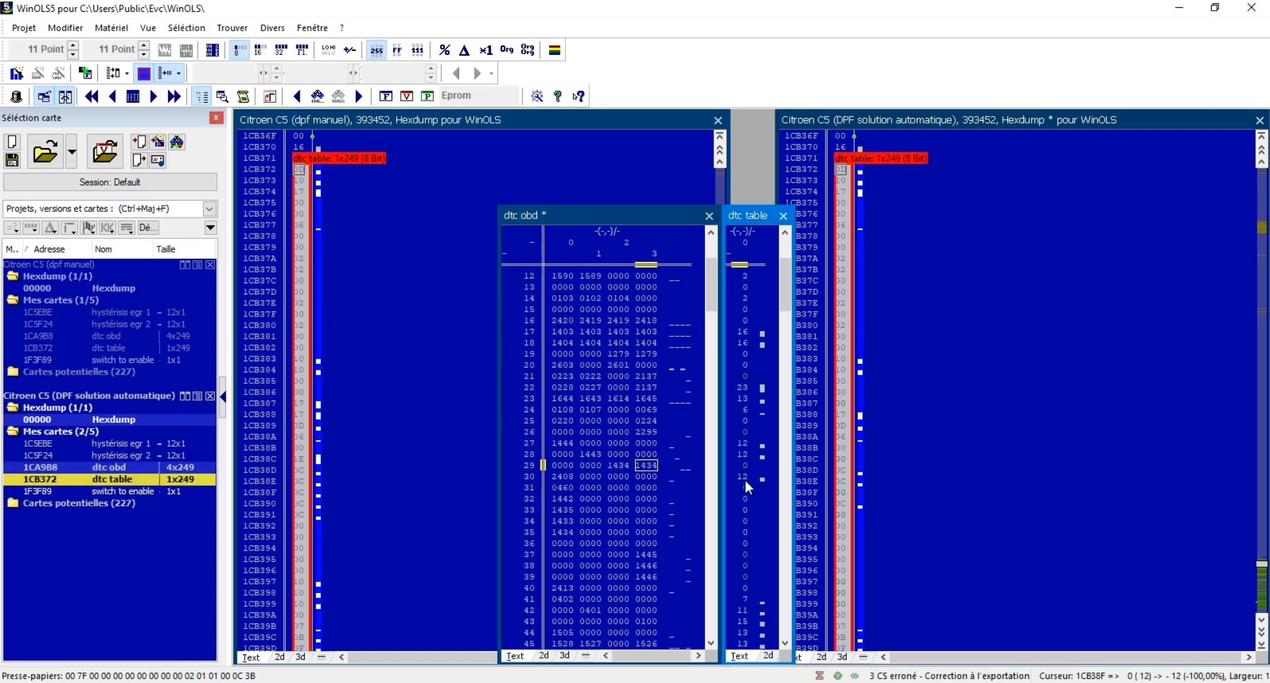
{"action": "left_click", "coordinate": [634, 463]}
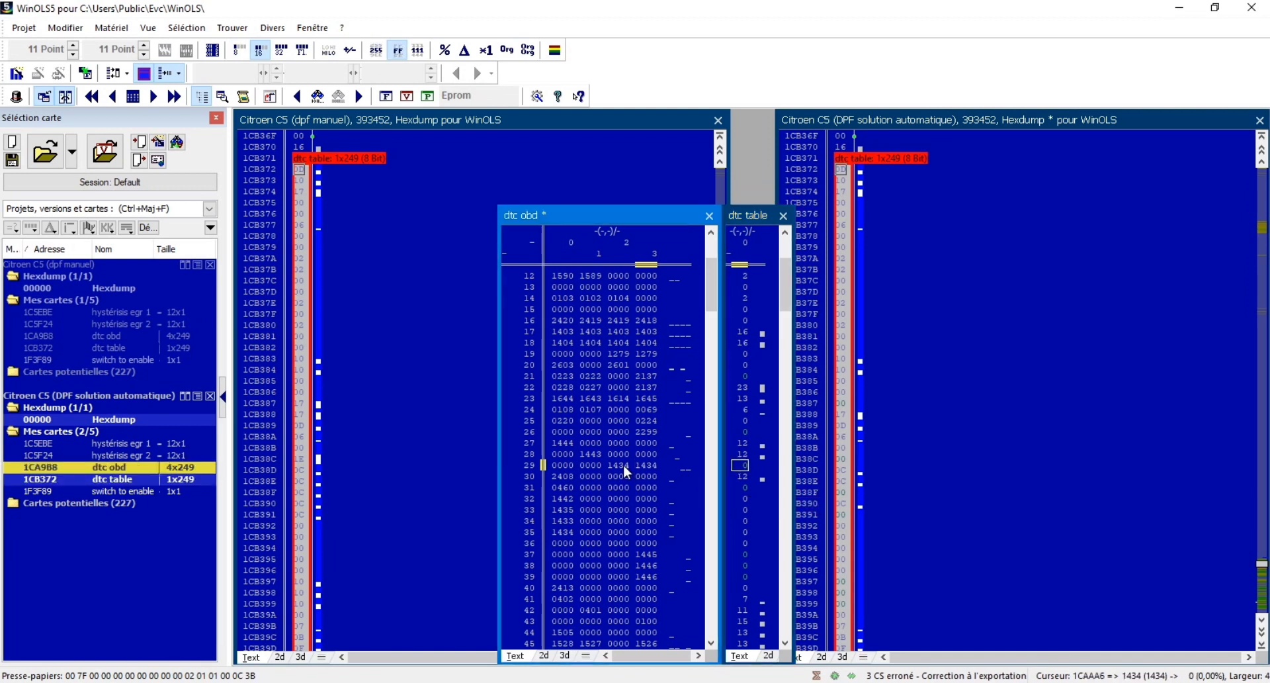
{"action": "left_click", "coordinate": [740, 466]}
{"action": "scroll", "coordinate": [740, 466], "scroll_direction": "down", "scroll_amount": 1}
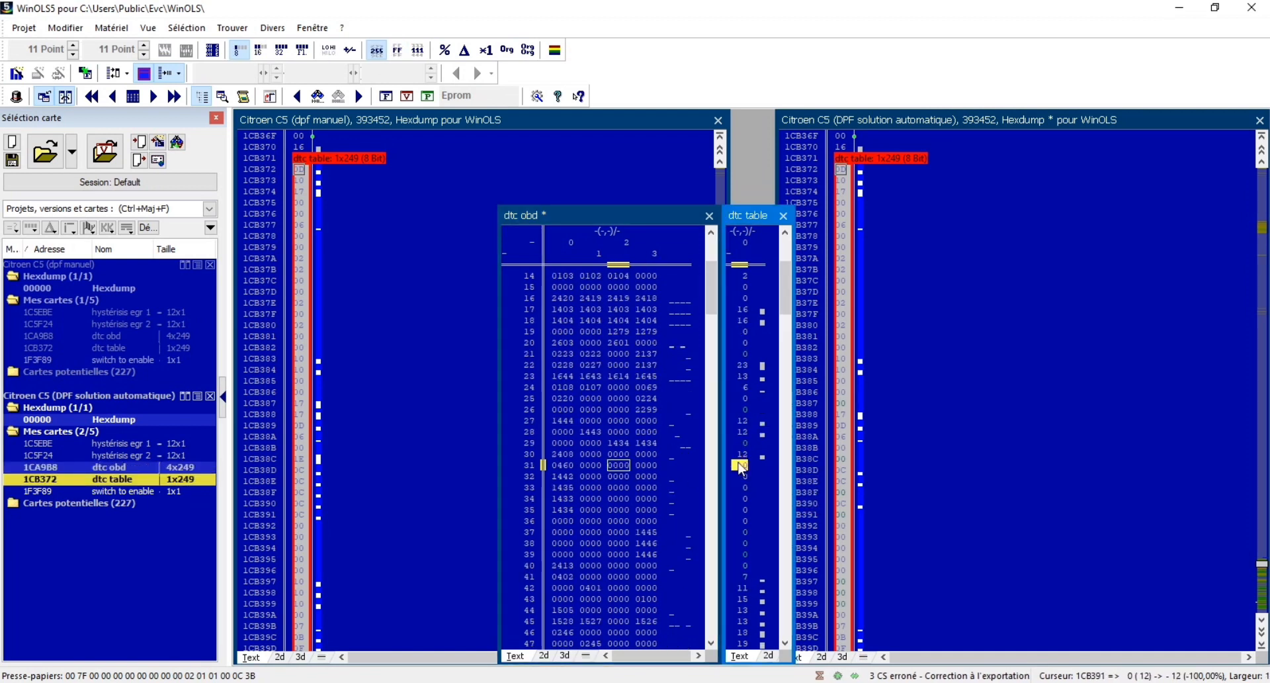
{"action": "left_click", "coordinate": [569, 465]}
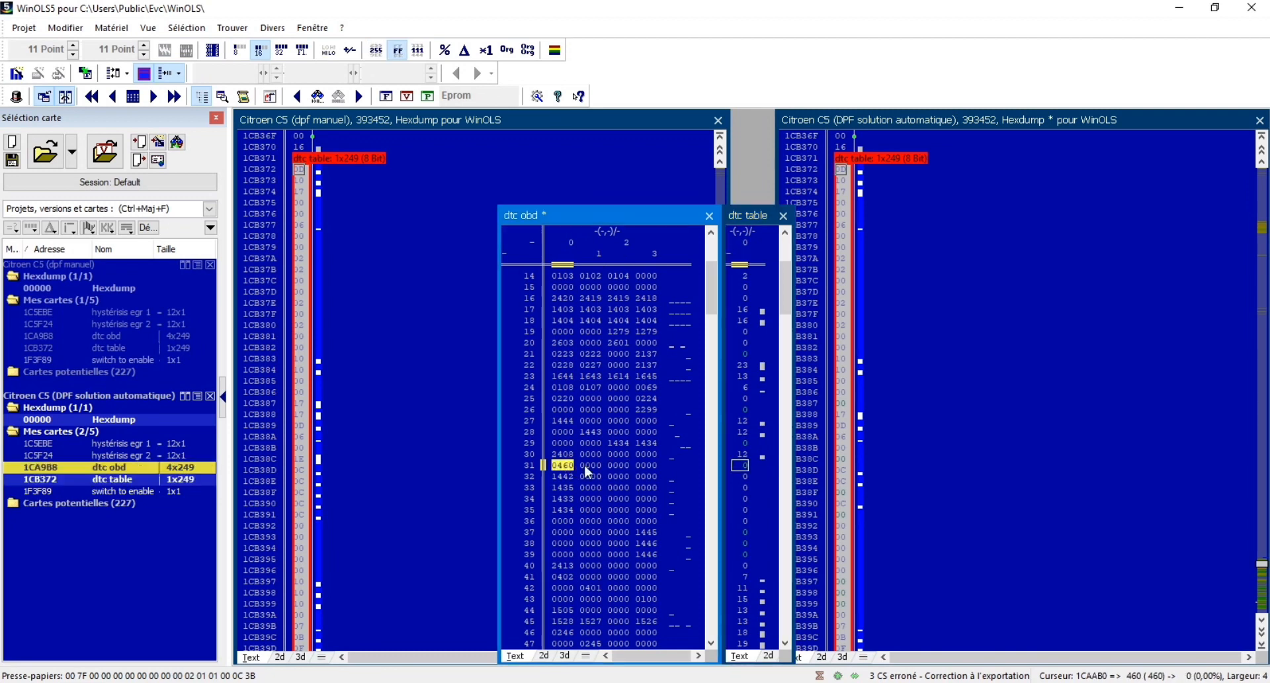
{"action": "left_click", "coordinate": [742, 467]}
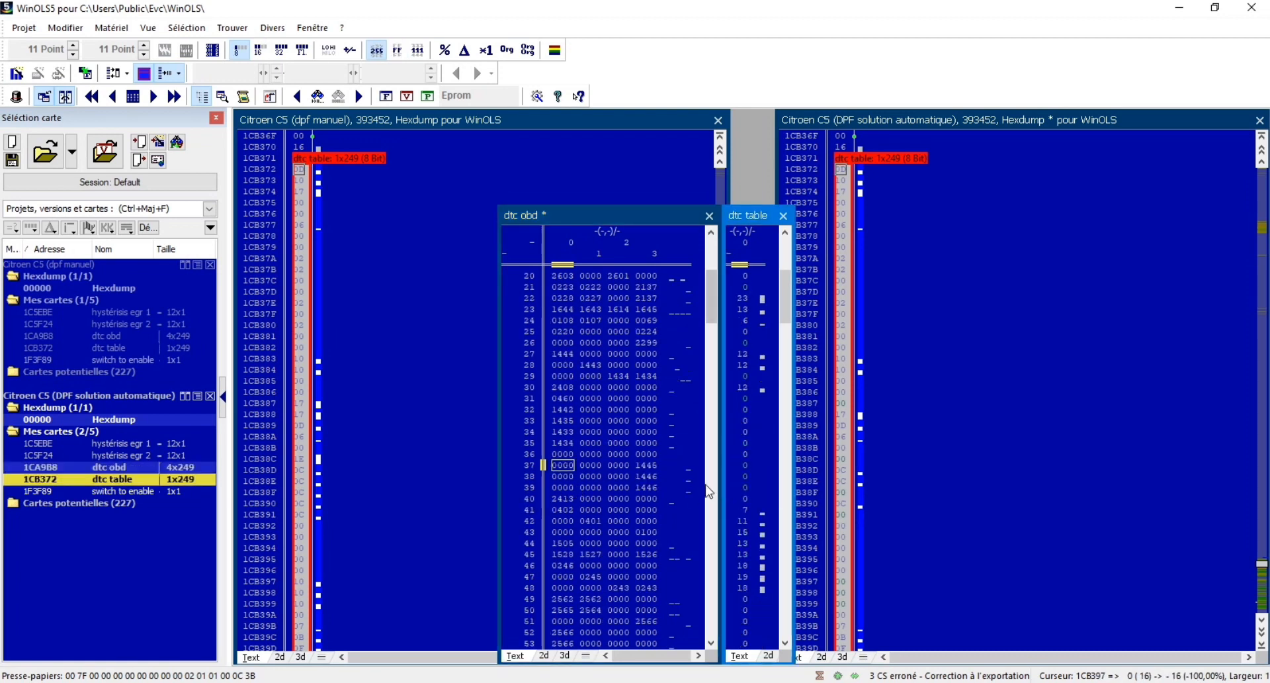
{"action": "left_click", "coordinate": [644, 466]}
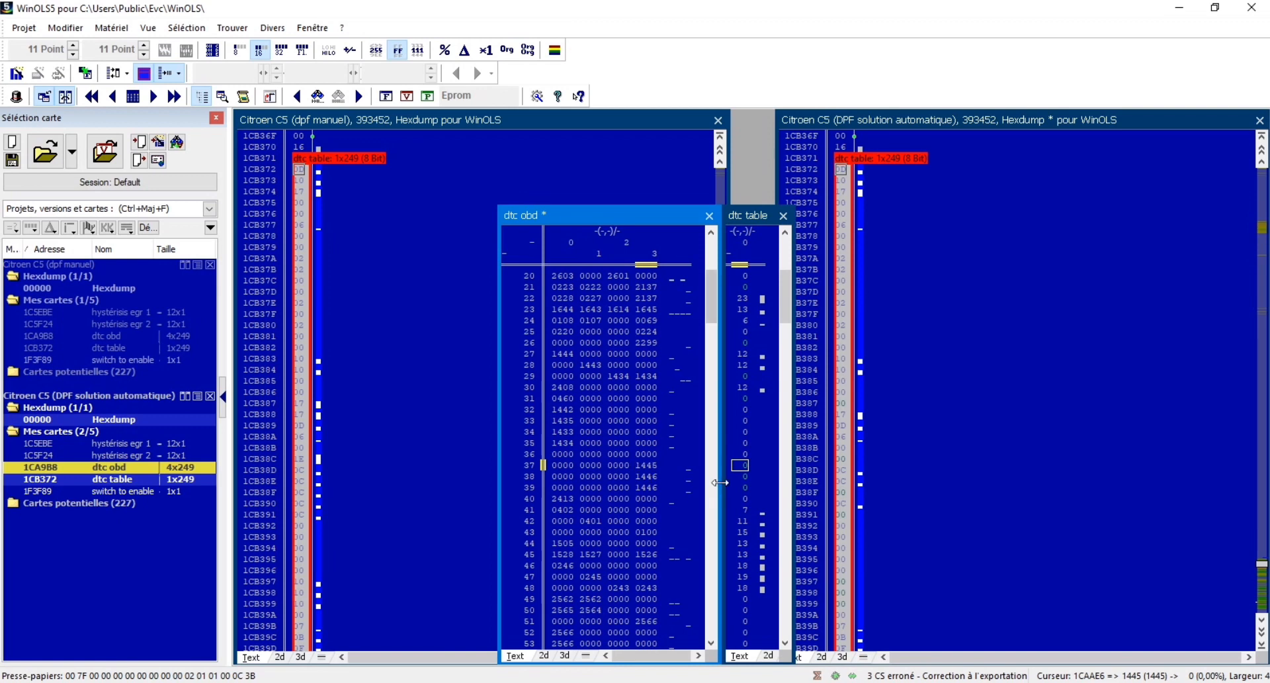
{"action": "left_click", "coordinate": [645, 477]}
{"action": "left_click", "coordinate": [645, 487]}
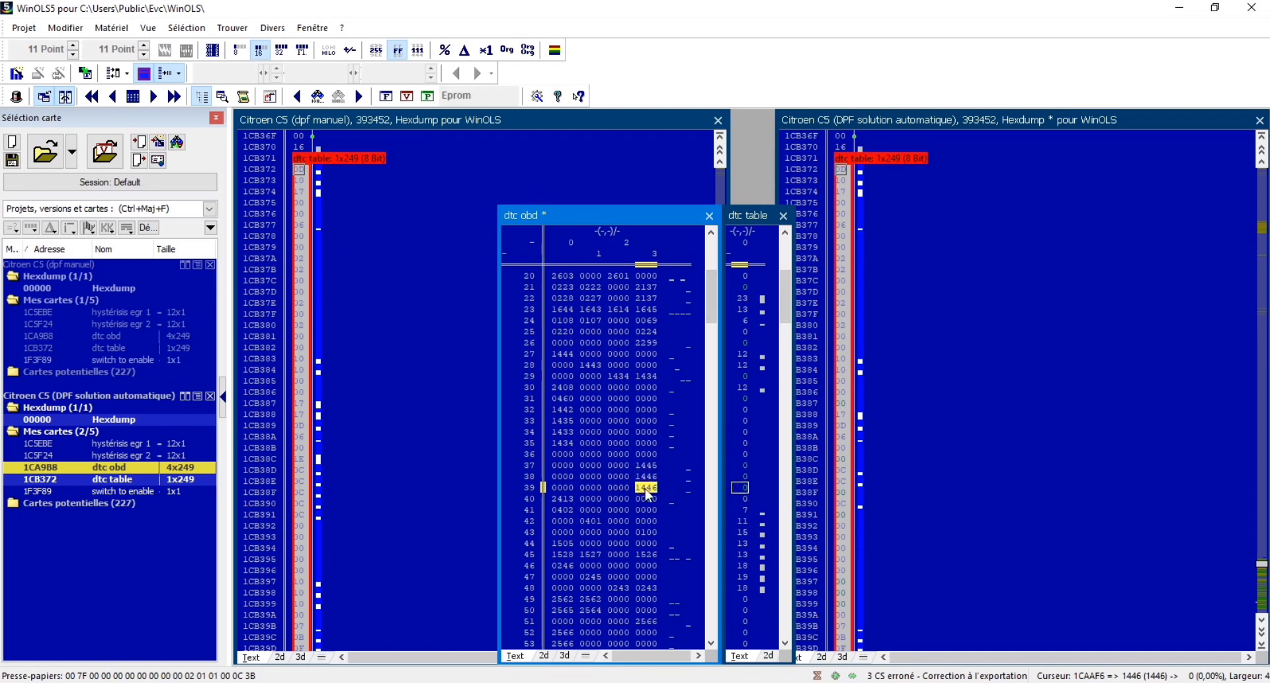
Step: Examine the dtc obd fault codes belonging to the modified dtc table entries in rows 194, 195 and 198
{"action": "left_click", "coordinate": [737, 490]}
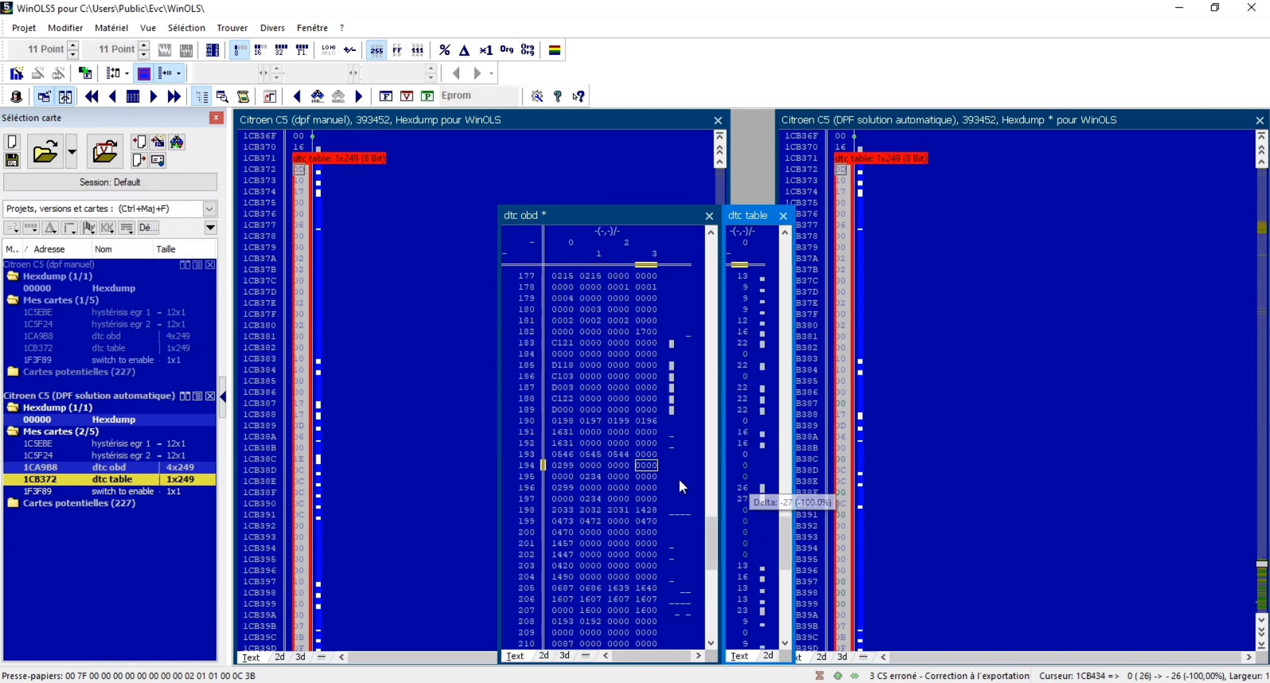
{"action": "left_click", "coordinate": [563, 465]}
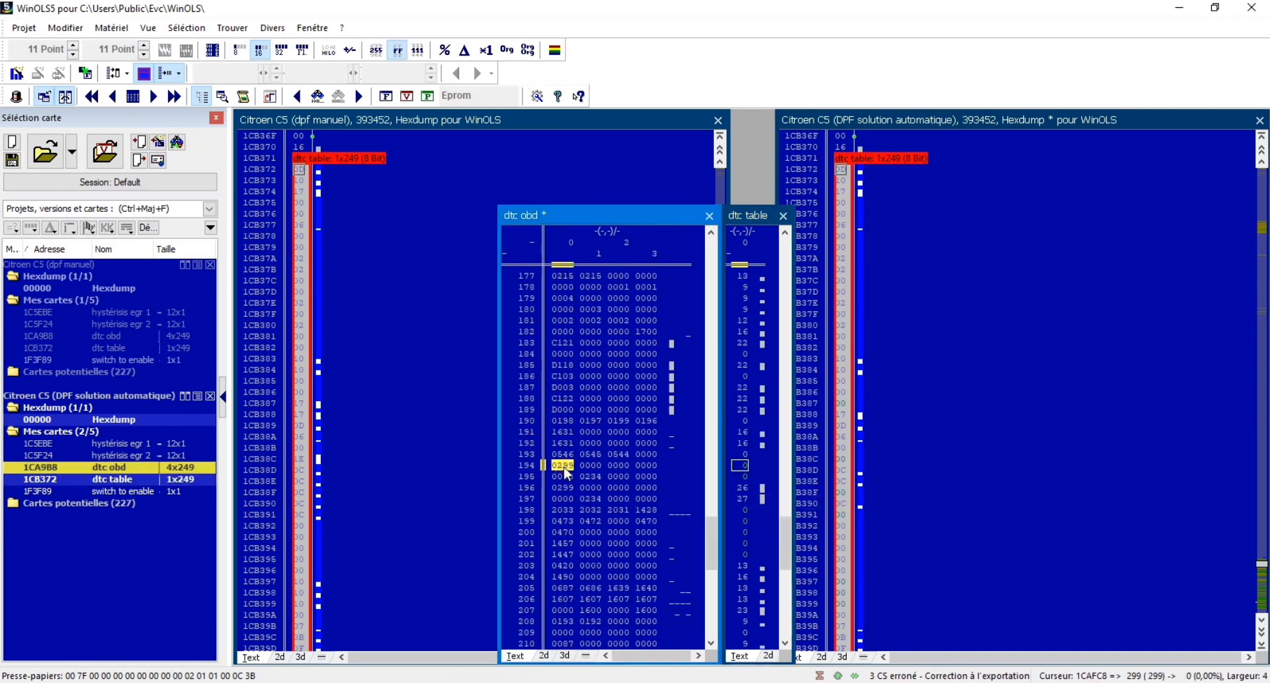
{"action": "left_click", "coordinate": [744, 477]}
{"action": "left_click", "coordinate": [599, 476]}
{"action": "left_click", "coordinate": [746, 510]}
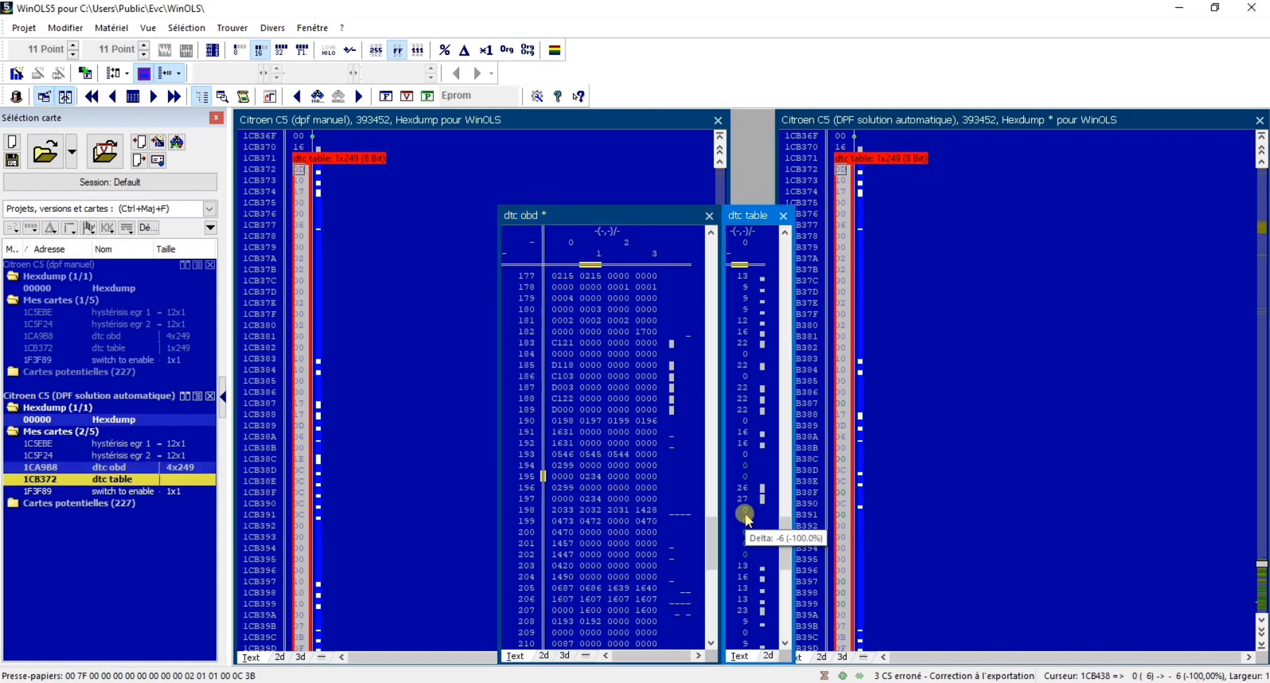
{"action": "left_click", "coordinate": [574, 510]}
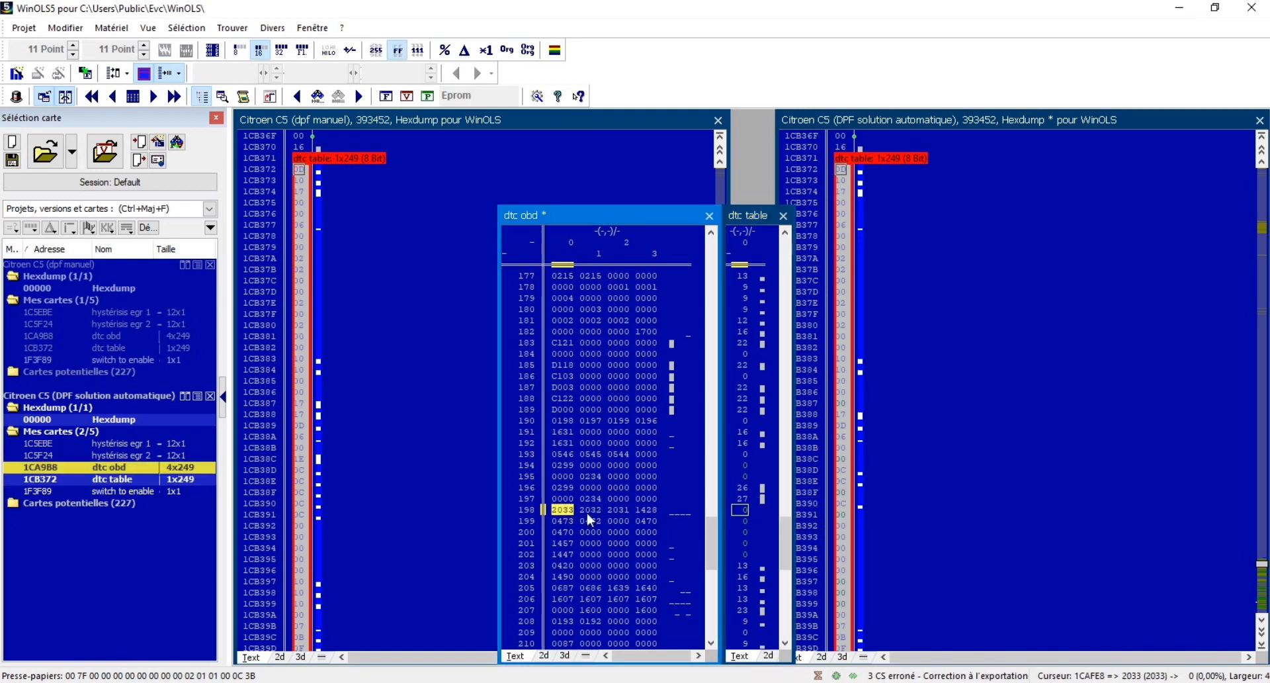
Step: Match the modified dtc table entries in rows 198 to 202 with their dtc obd fault codes
{"action": "left_click", "coordinate": [618, 509]}
{"action": "left_click", "coordinate": [646, 509]}
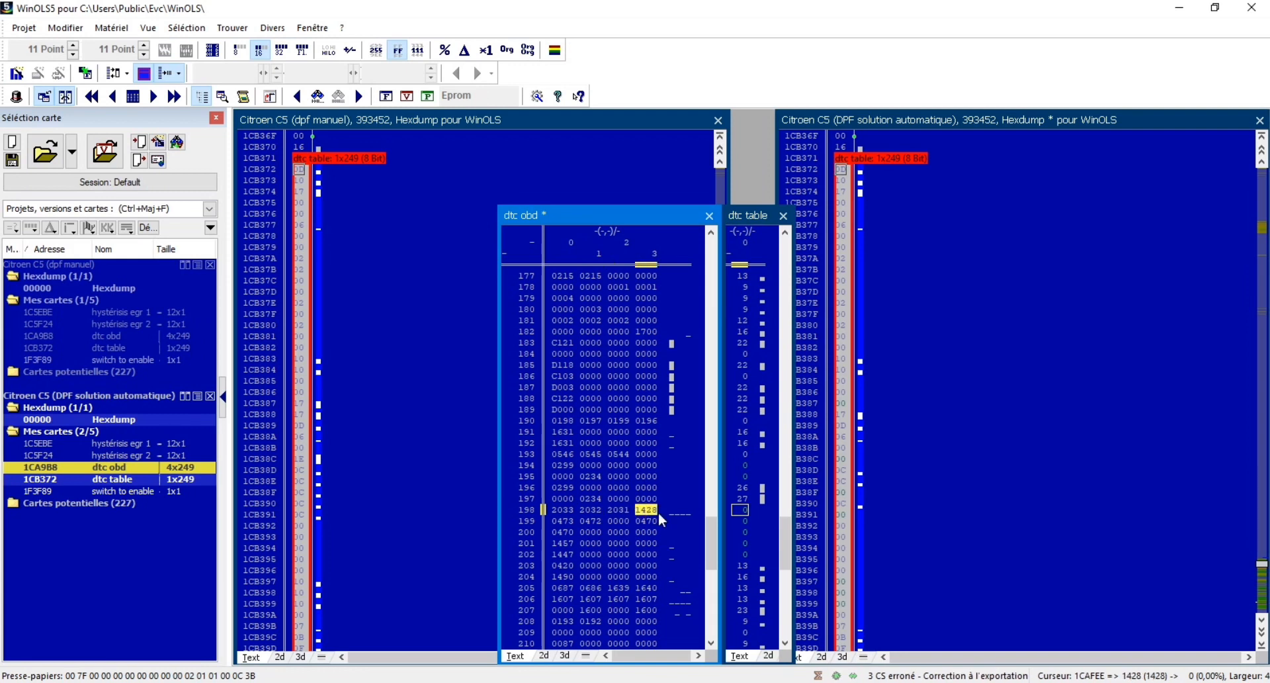
{"action": "left_click", "coordinate": [745, 522]}
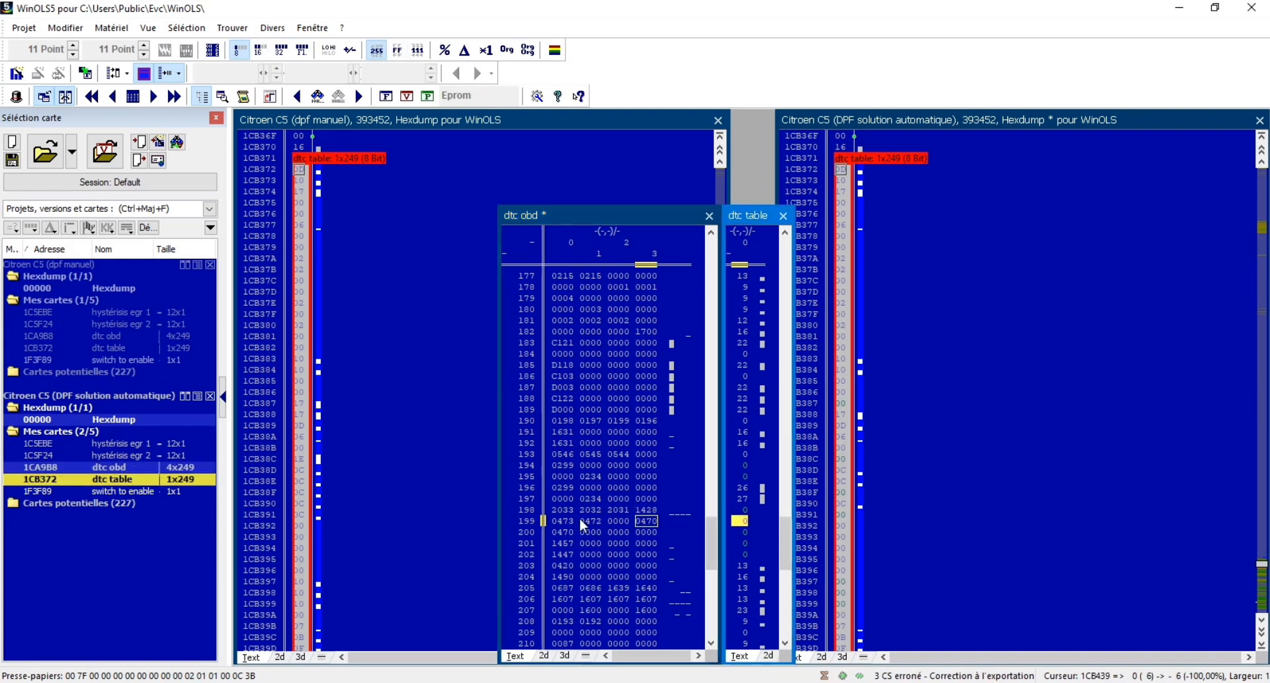
{"action": "left_click", "coordinate": [745, 533]}
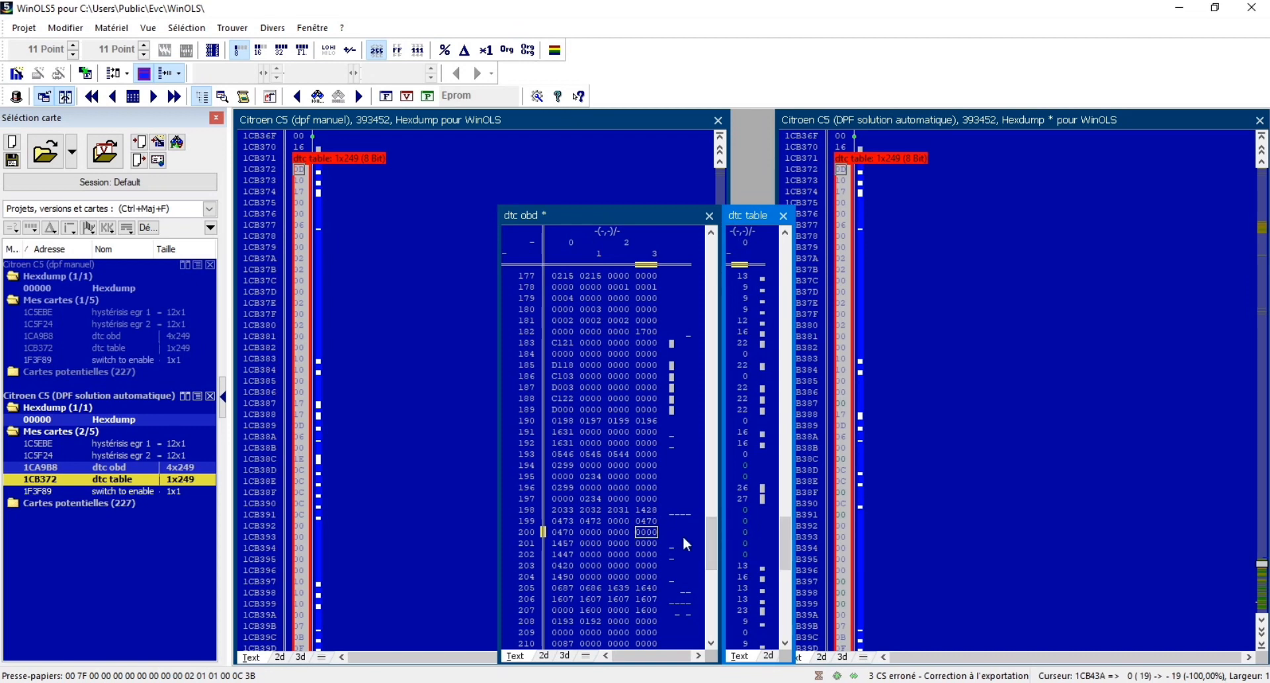
{"action": "left_click", "coordinate": [744, 542]}
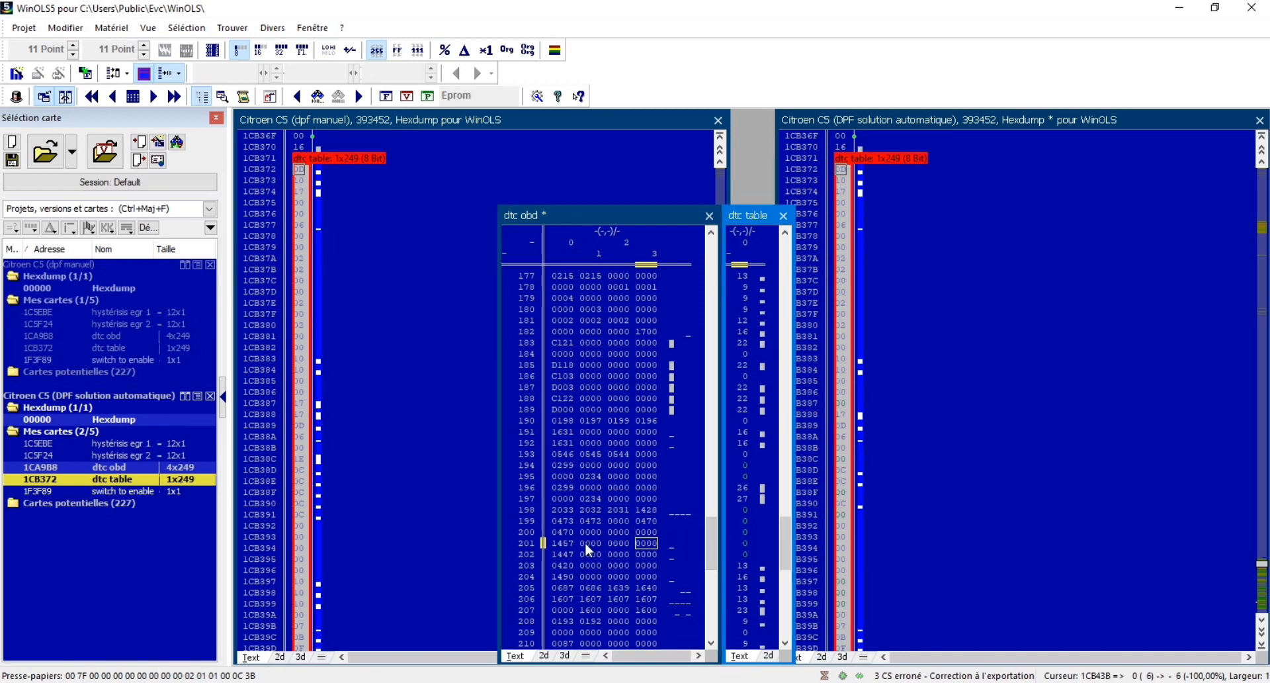
{"action": "left_click", "coordinate": [746, 555]}
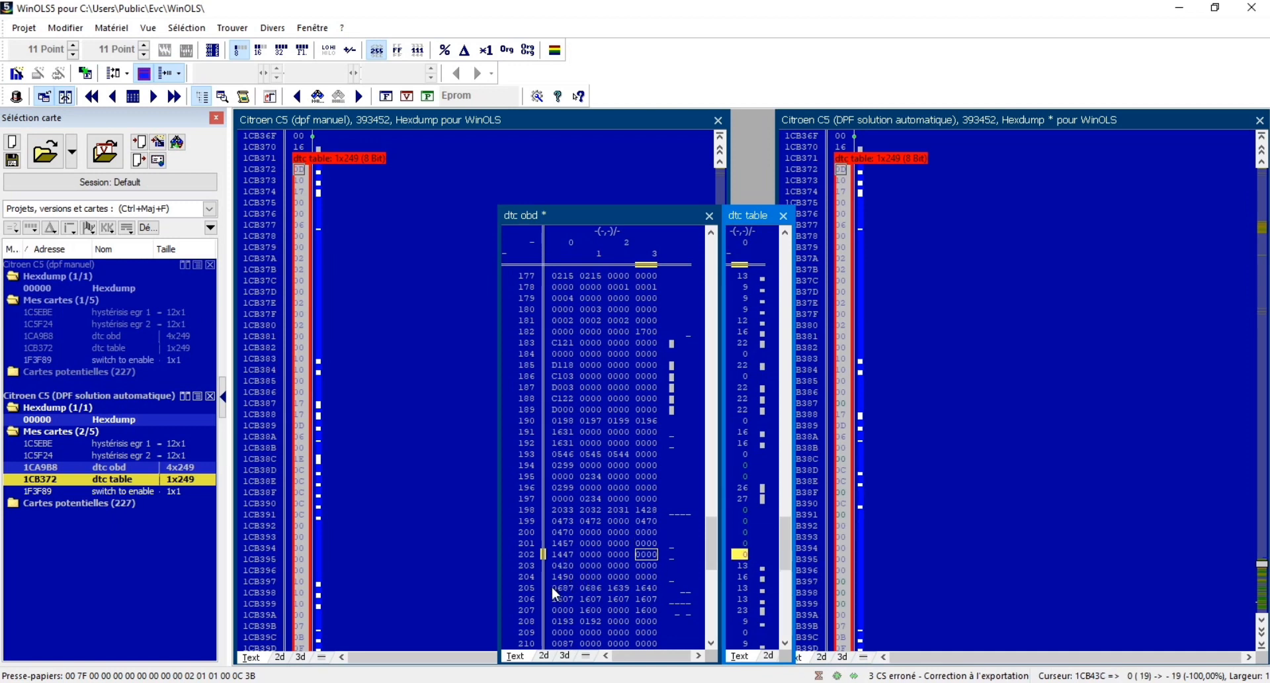
{"action": "mouse_move", "coordinate": [745, 556]}
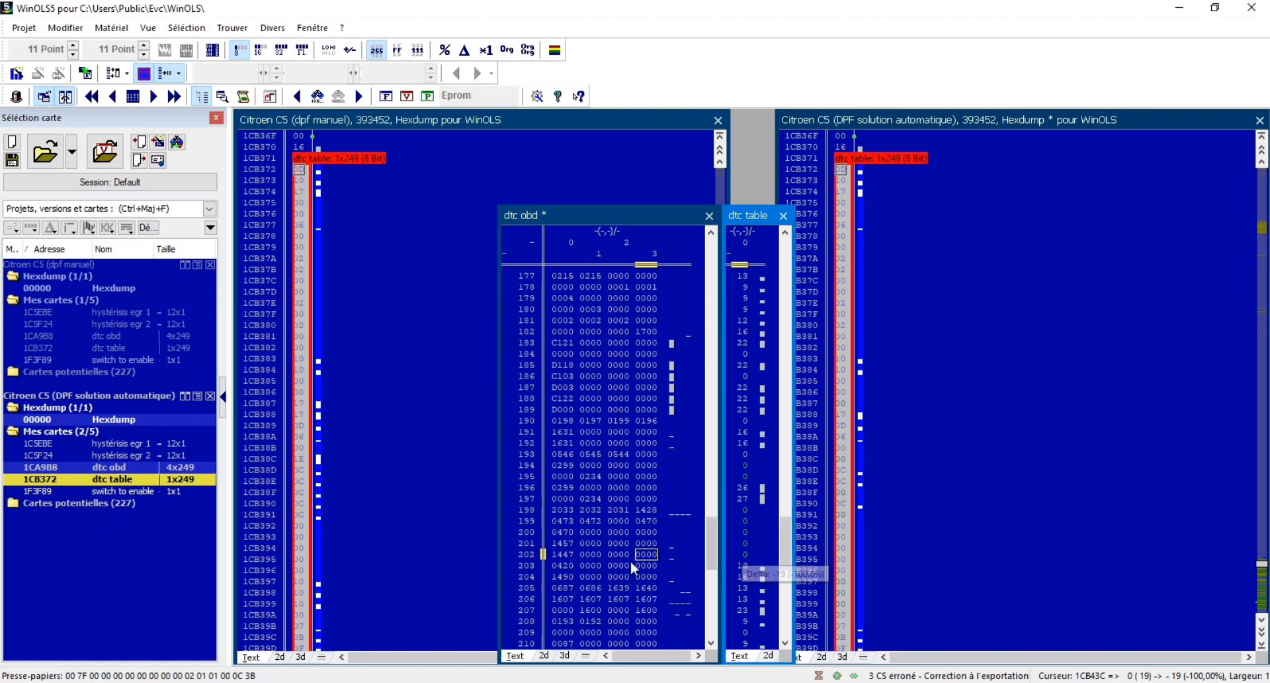
Step: Set the dtc table entry in row 204, which belongs to fault code 1490, to 0
{"action": "left_click", "coordinate": [557, 577]}
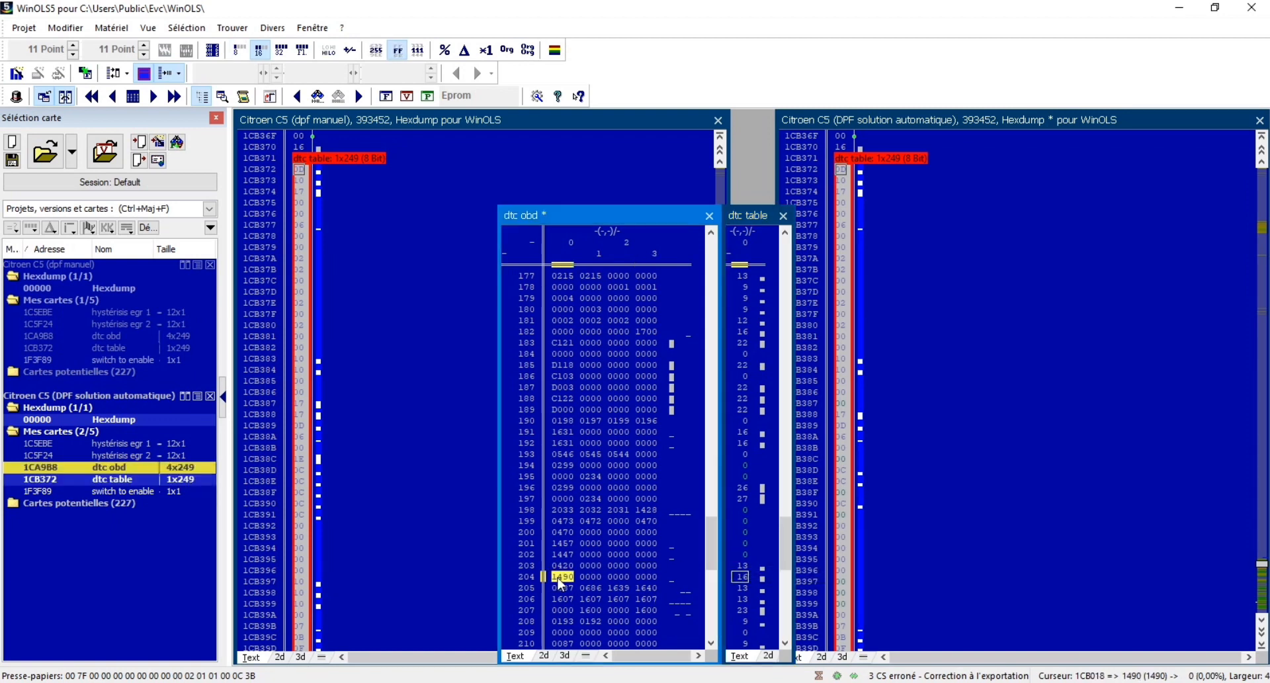
{"action": "left_click", "coordinate": [741, 576]}
{"action": "type", "text": "0"}
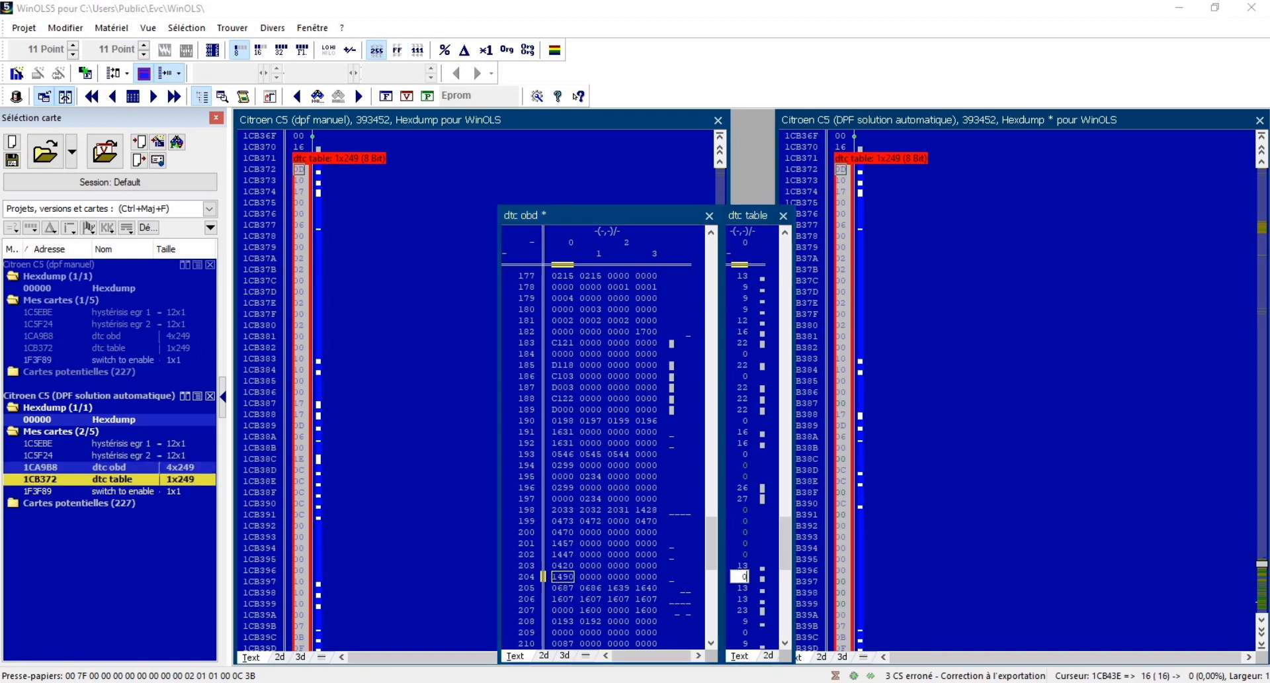
{"action": "key", "text": "Return"}
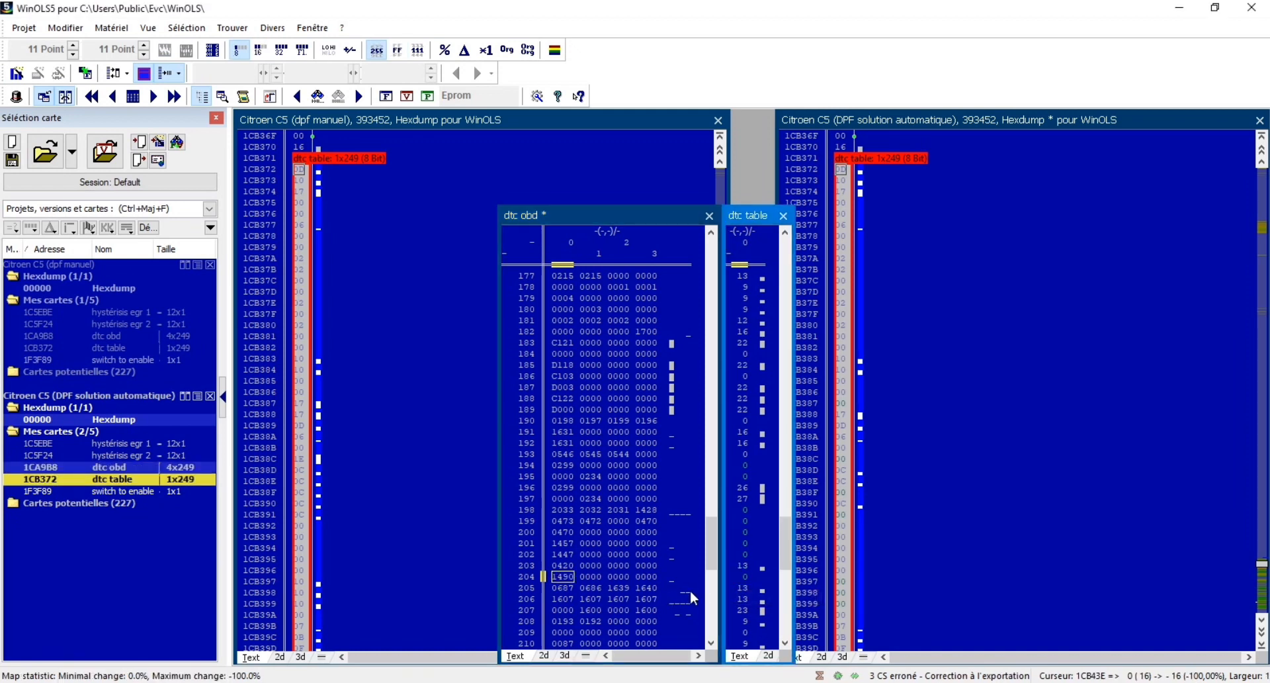
Step: Review the remaining rows of the linked DTC tables and close both the dtc table and dtc obd windows
{"action": "left_click_drag", "start_coordinate": [713, 570], "coordinate": [718, 642]}
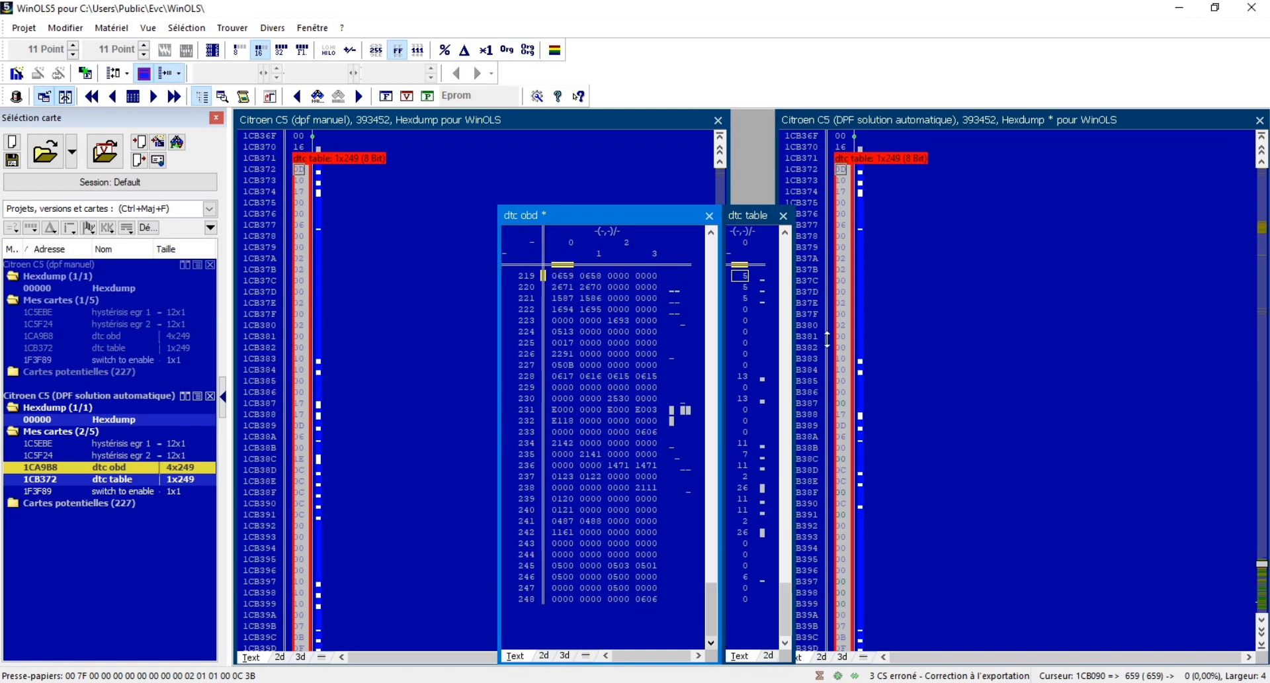
{"action": "left_click", "coordinate": [784, 559]}
{"action": "left_click_drag", "start_coordinate": [782, 561], "coordinate": [787, 247]}
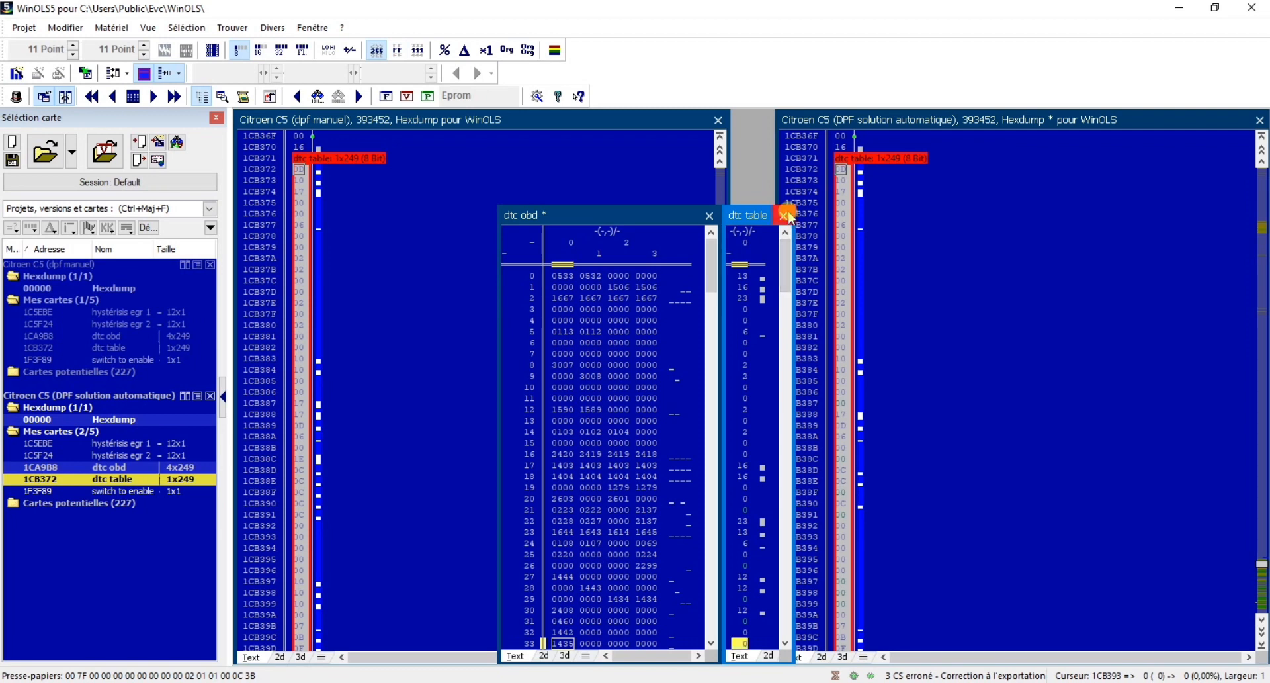
{"action": "left_click", "coordinate": [785, 216]}
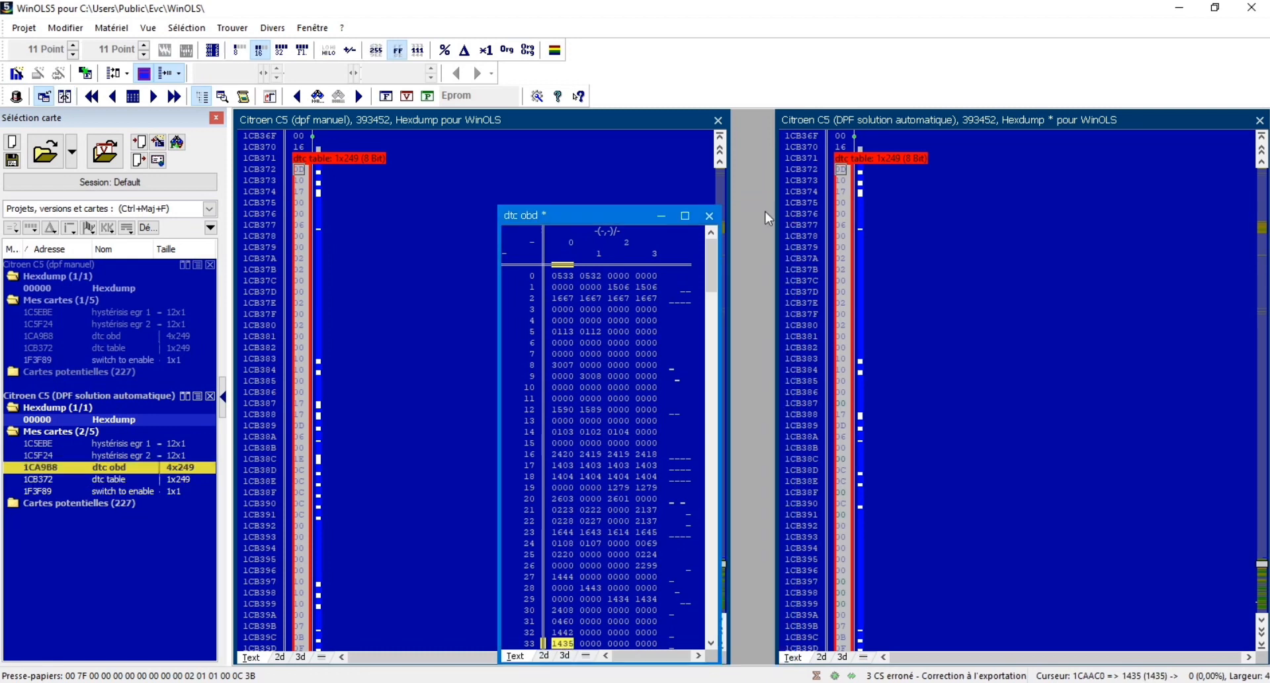
{"action": "left_click", "coordinate": [710, 215]}
Step: Restore the original values of the four bytes around the switch to enable address in the dpf manuel hexdump
{"action": "left_click", "coordinate": [514, 268]}
{"action": "left_click_drag", "start_coordinate": [398, 392], "coordinate": [450, 392]}
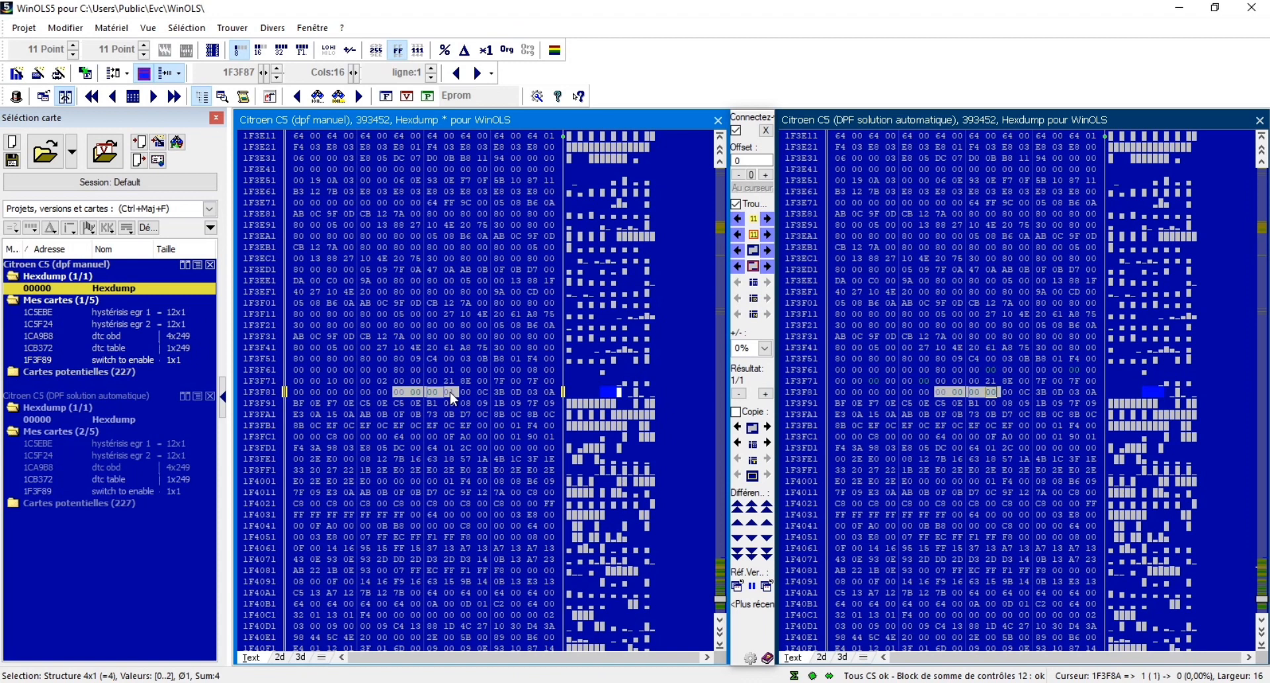
{"action": "key", "text": "F11"}
{"action": "left_click", "coordinate": [434, 369]}
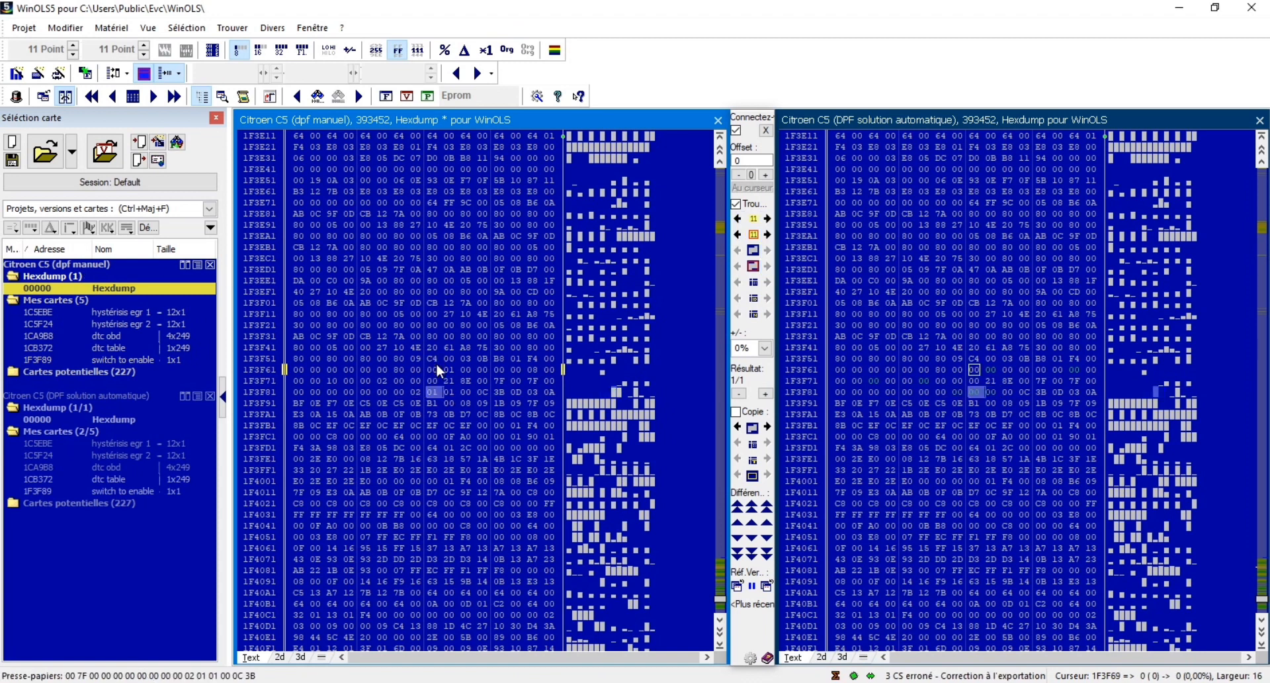
{"action": "left_click", "coordinate": [318, 97]}
{"action": "left_click_drag", "start_coordinate": [242, 191], "coordinate": [478, 185]}
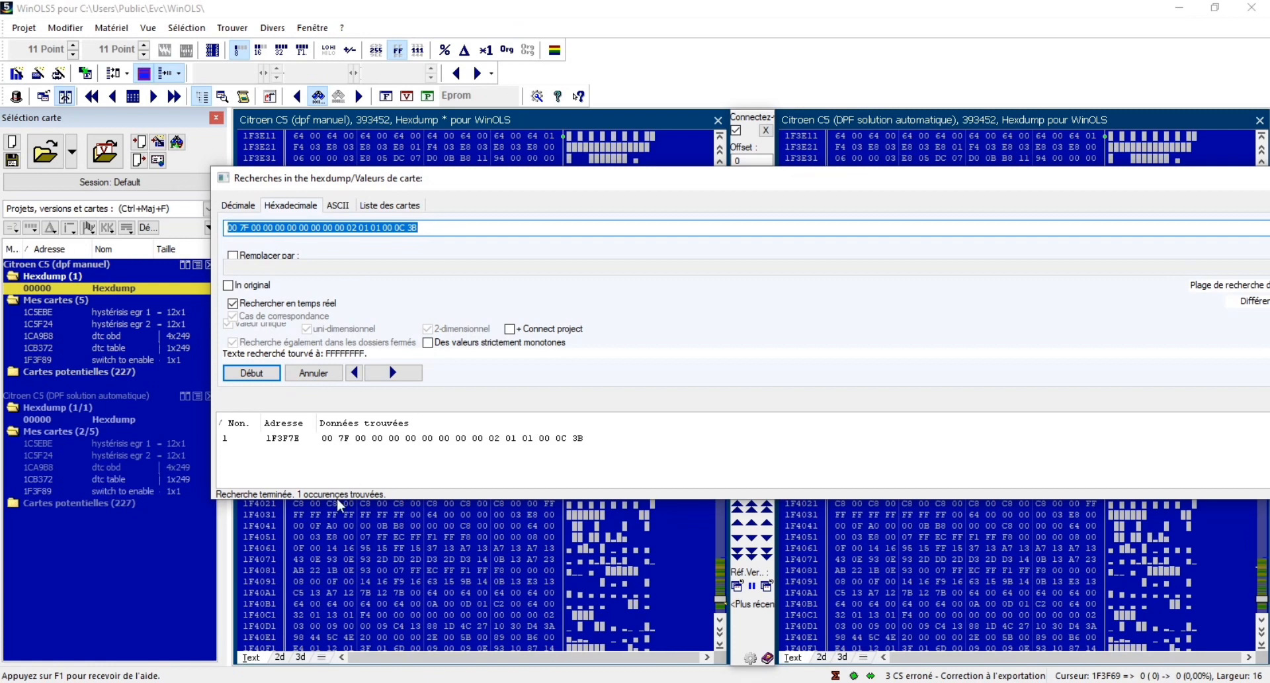
{"action": "left_click_drag", "start_coordinate": [336, 498], "coordinate": [329, 605]}
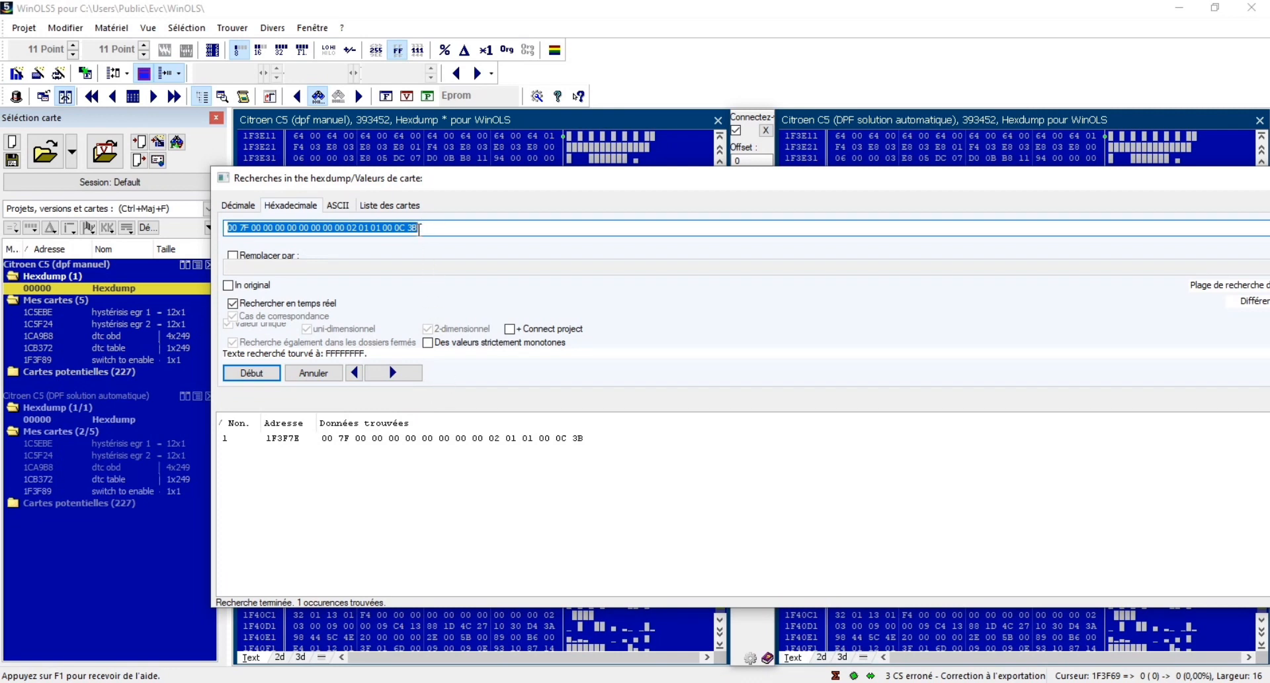
{"action": "left_click", "coordinate": [234, 256]}
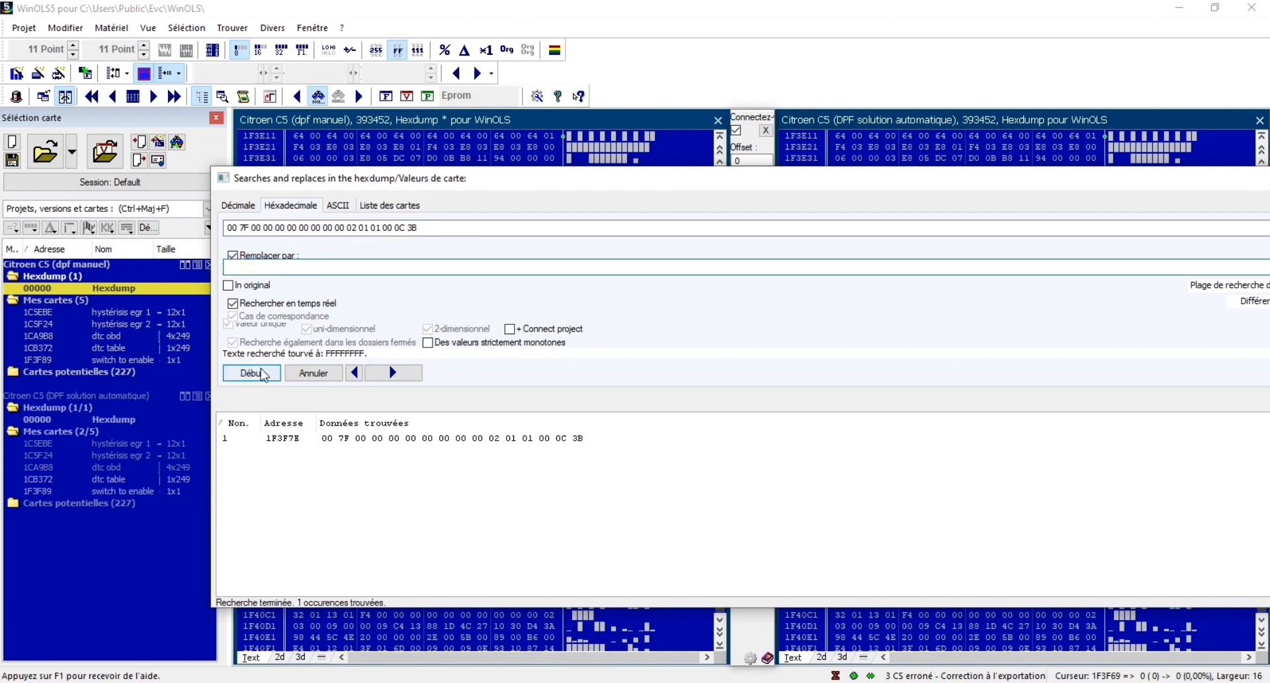
{"action": "key", "text": "alt+Tab"}
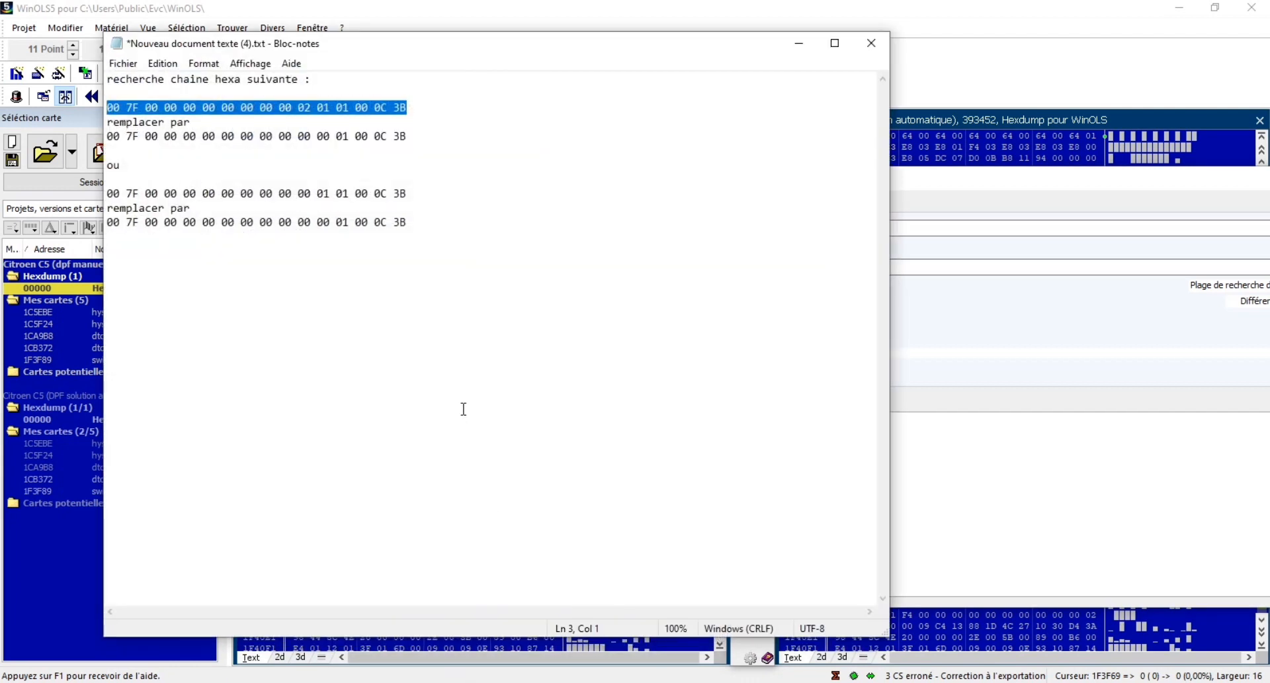
{"action": "left_click_drag", "start_coordinate": [408, 135], "coordinate": [106, 140]}
{"action": "key", "text": "ctrl+c"}
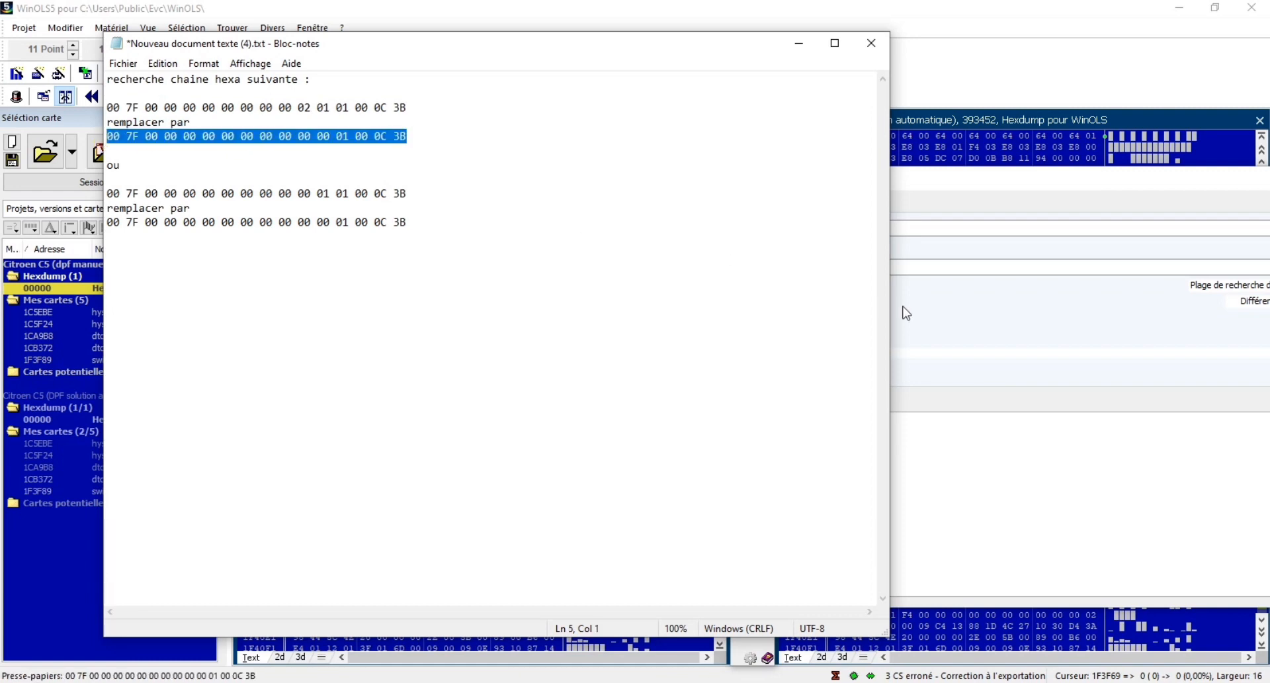
{"action": "left_click", "coordinate": [912, 268]}
{"action": "key", "text": "ctrl+v"}
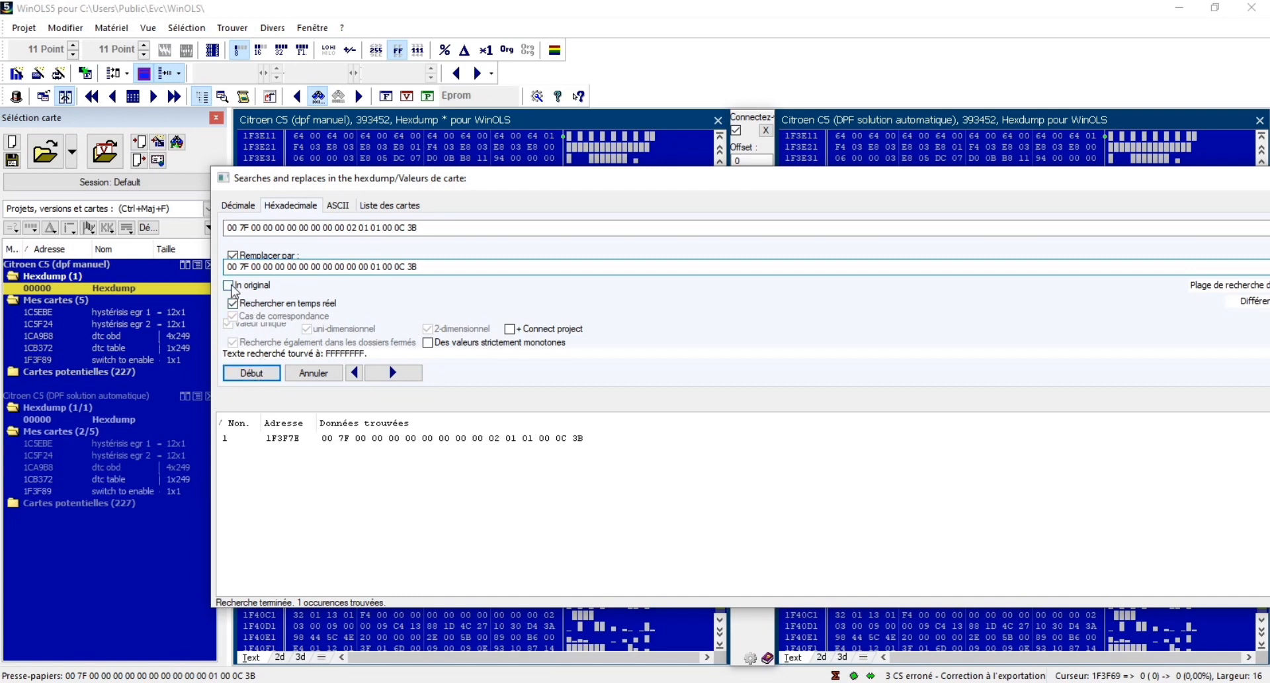
Step: Run the search, replace the found hexadecimal string in the dpf manuel hexdump, and close the search dialog
{"action": "left_click", "coordinate": [256, 376]}
{"action": "left_click", "coordinate": [284, 423]}
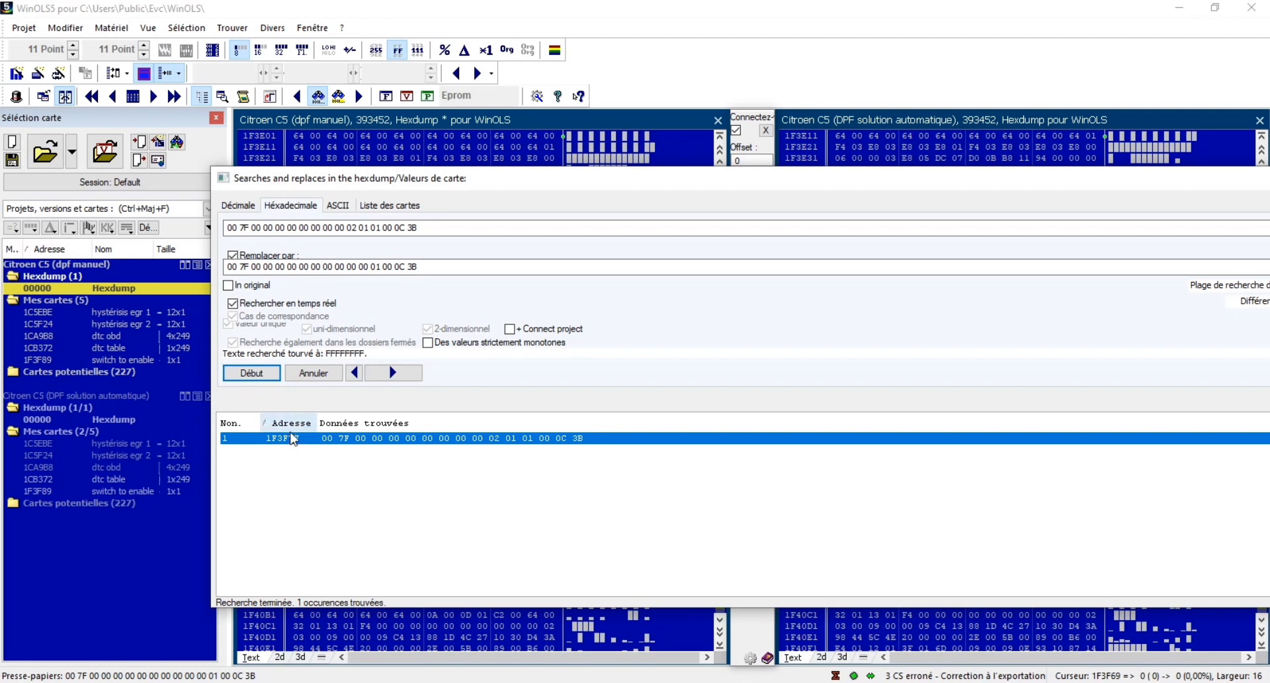
{"action": "left_click_drag", "start_coordinate": [1163, 180], "coordinate": [803, 196]}
{"action": "left_click", "coordinate": [992, 263]}
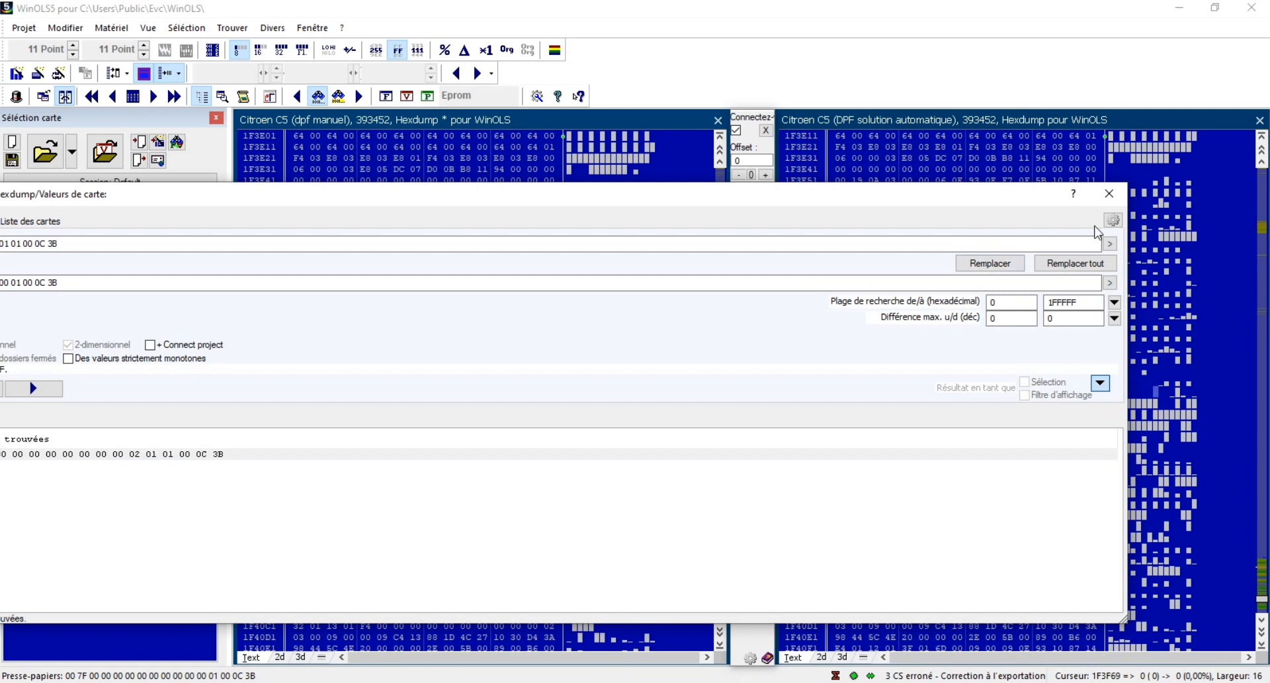
{"action": "left_click", "coordinate": [1108, 196]}
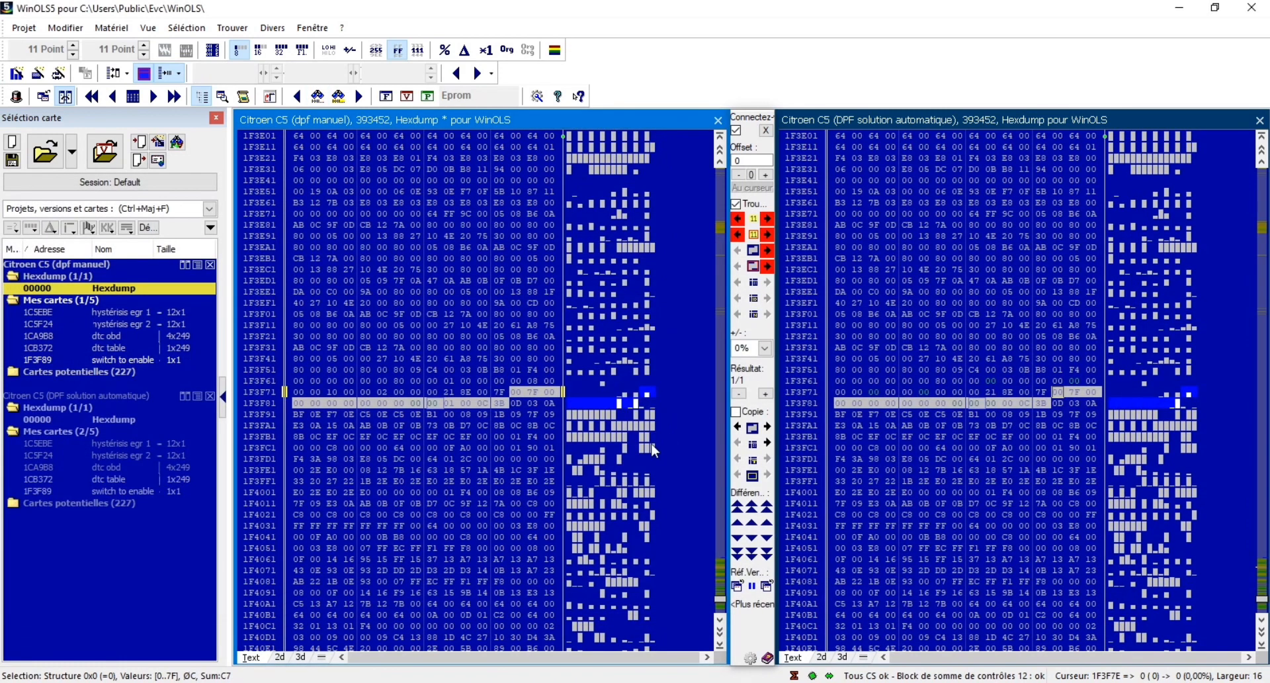
{"action": "left_click", "coordinate": [481, 423]}
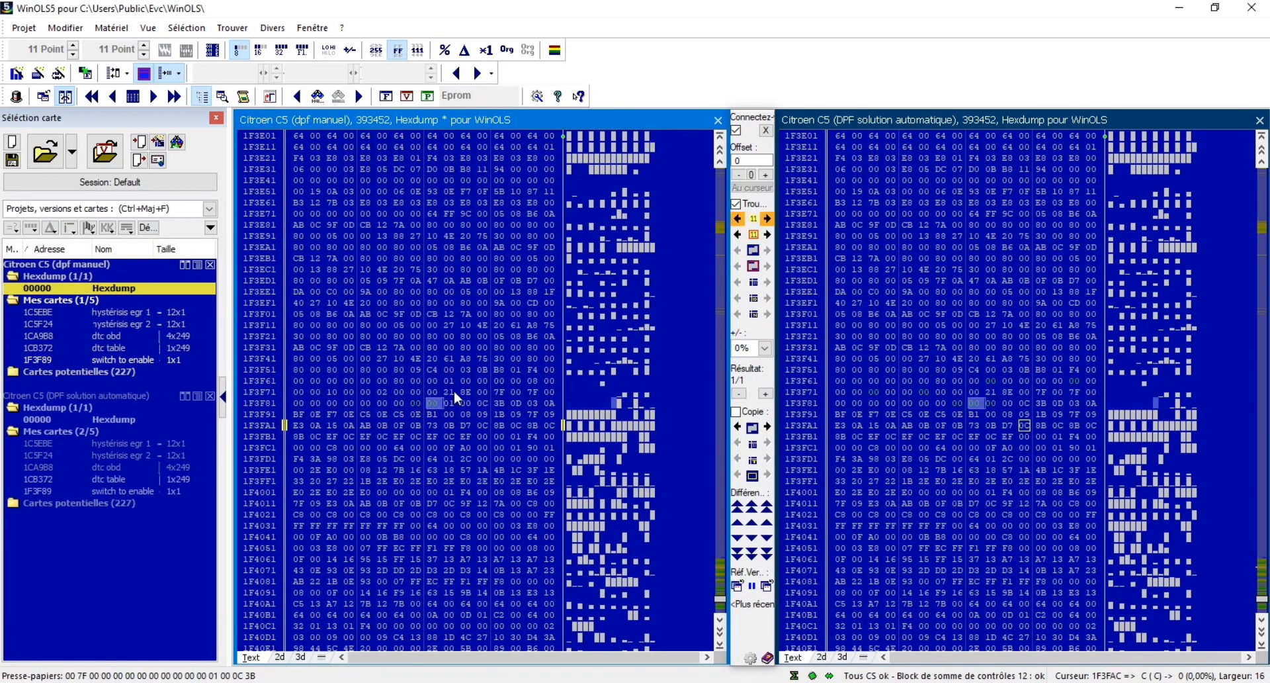